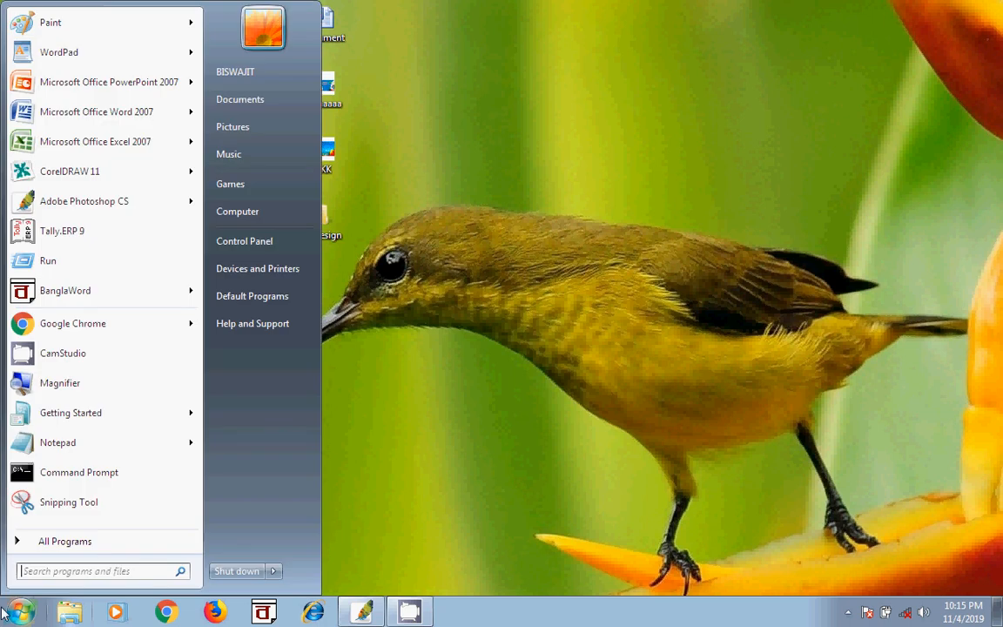
- Launch Adobe Photoshop CS from the full list of installed programs
click(507, 354)
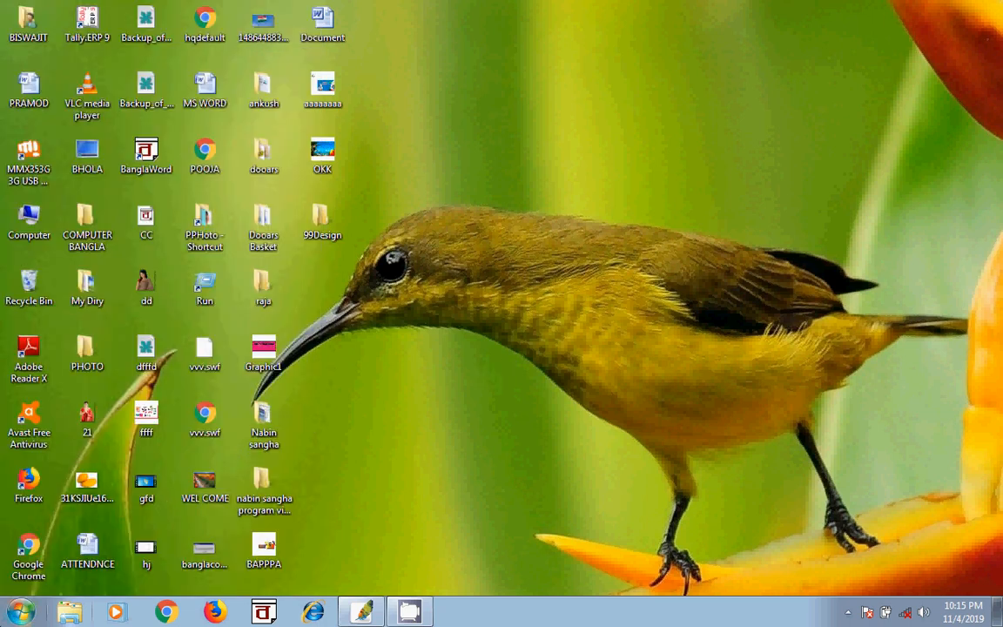
click(19, 613)
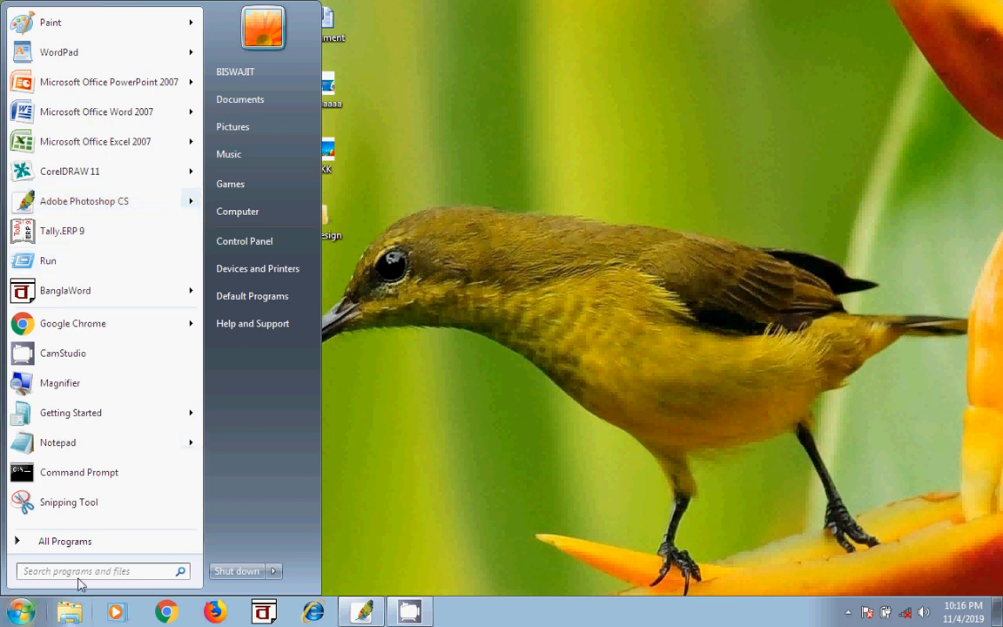
click(73, 540)
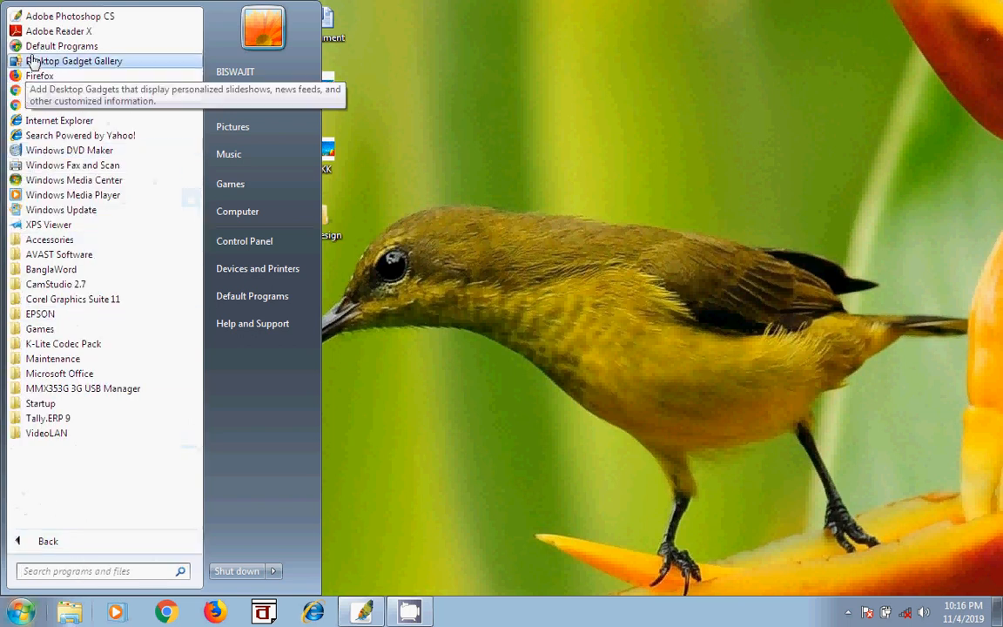
click(92, 17)
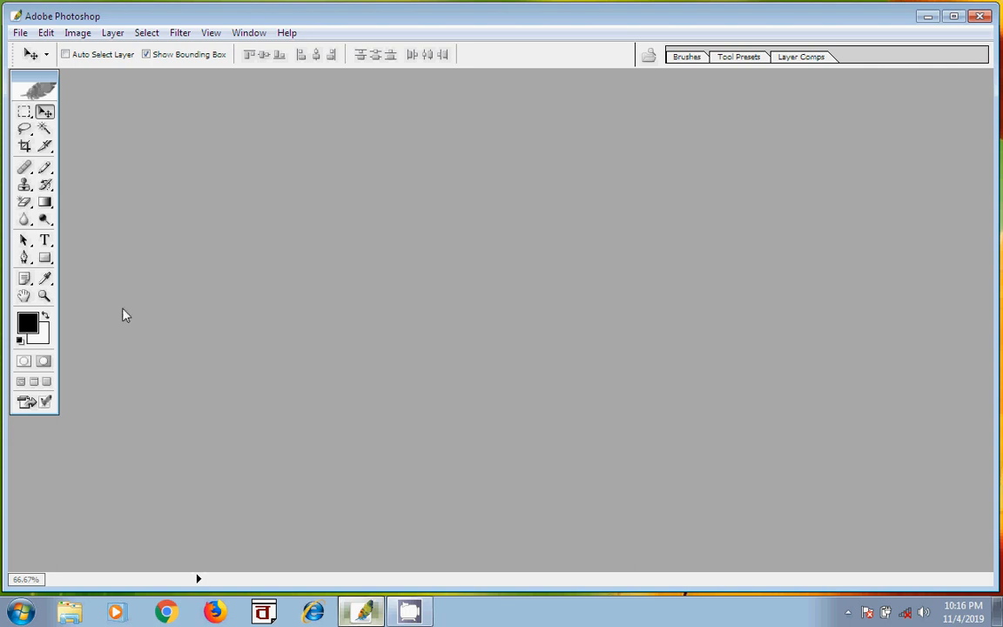
- Open the nature_hd_wallpaper image from the PHOTO folder and reposition its window in the workspace
click(17, 35)
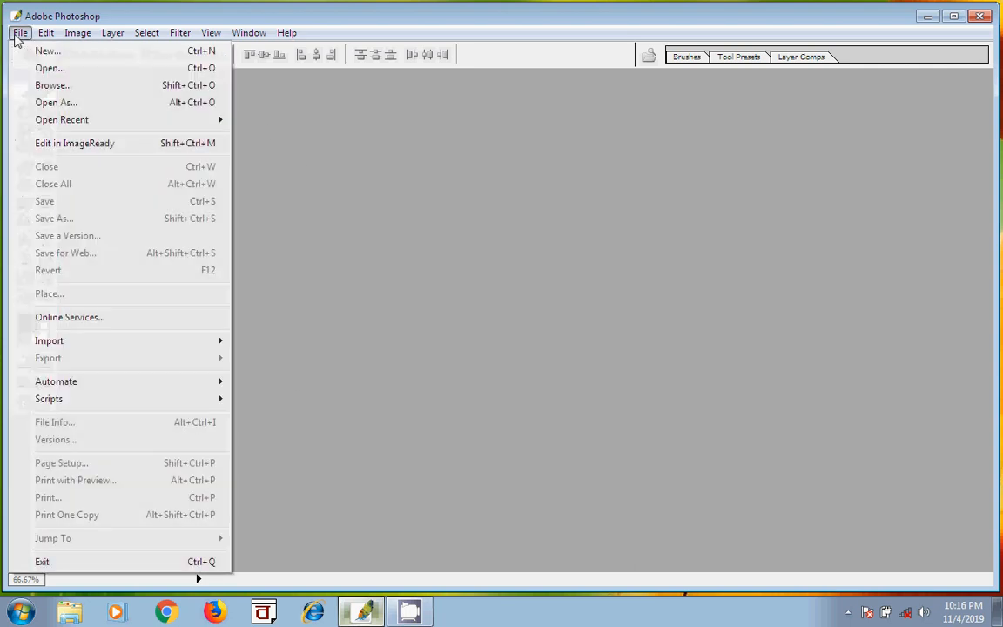
click(40, 69)
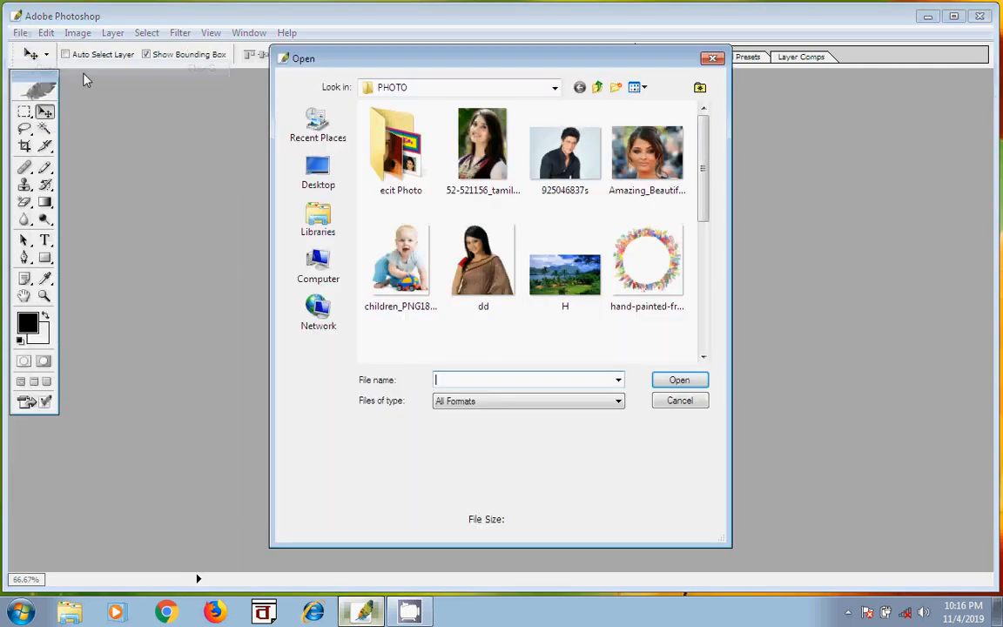
drag(704, 144, 701, 224)
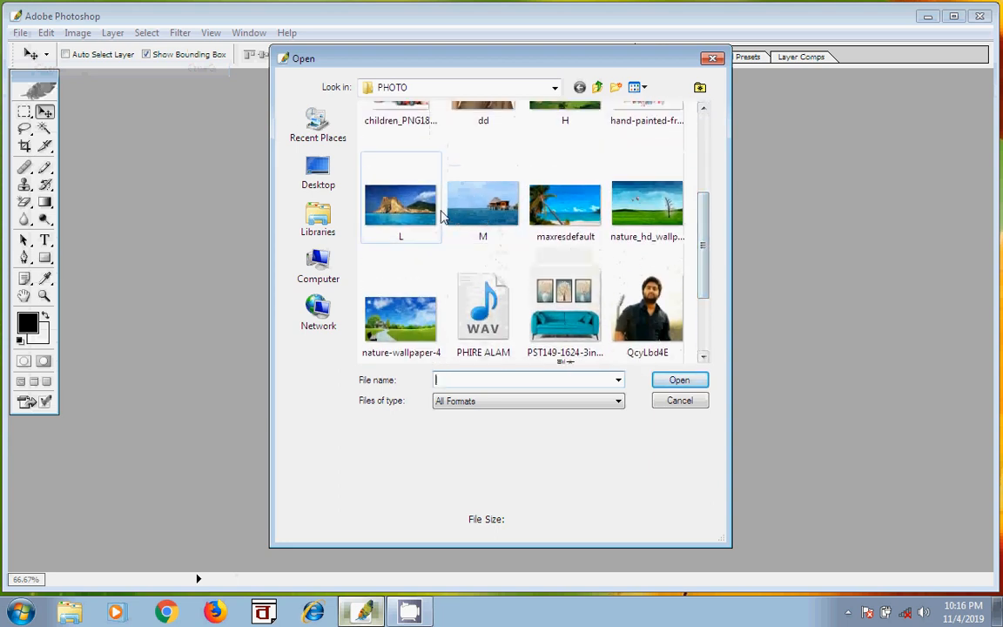
click(673, 225)
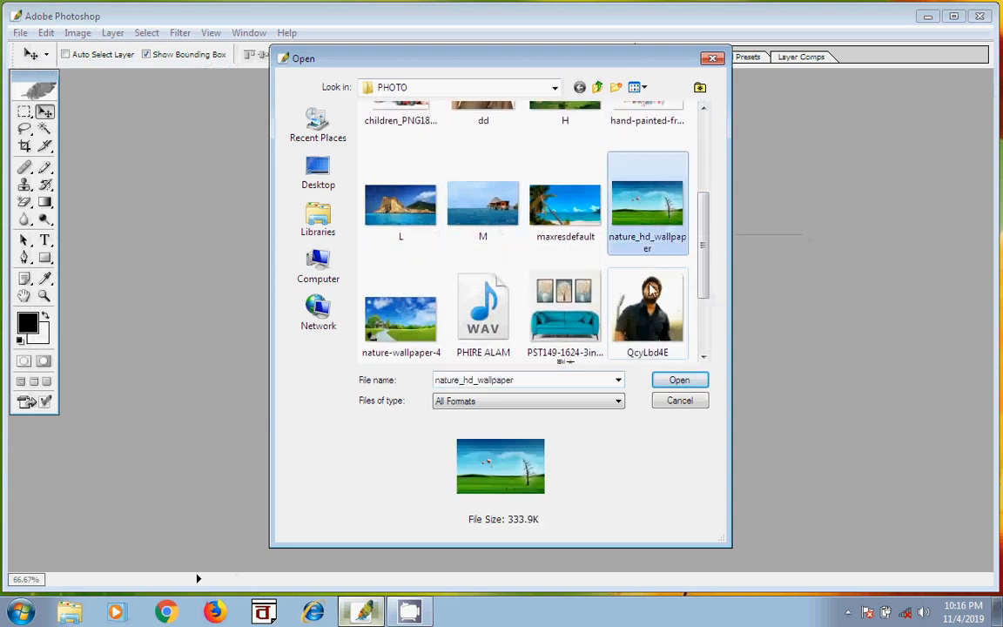
click(678, 384)
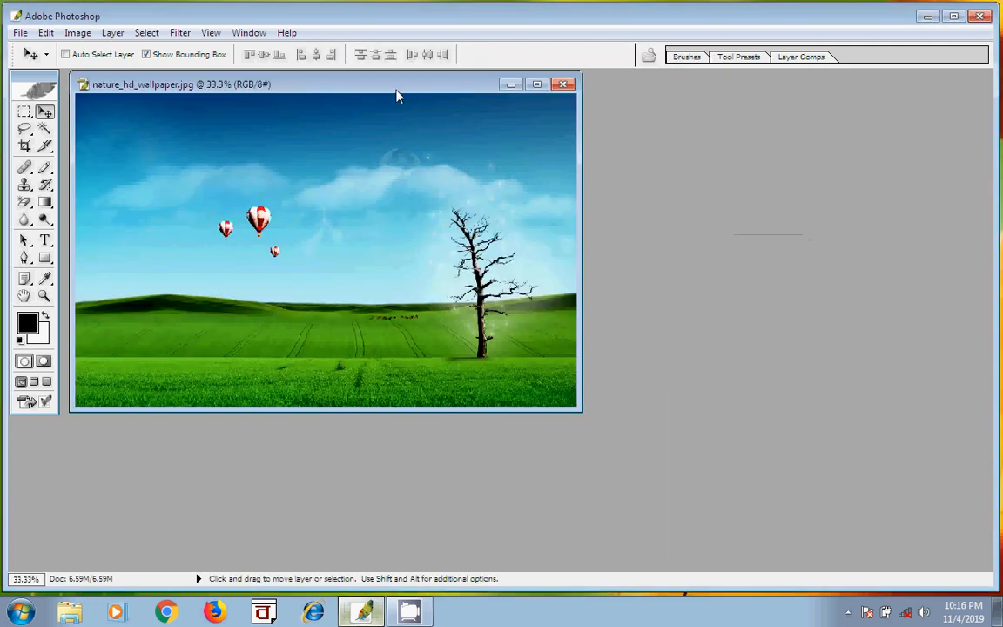
drag(397, 91, 426, 128)
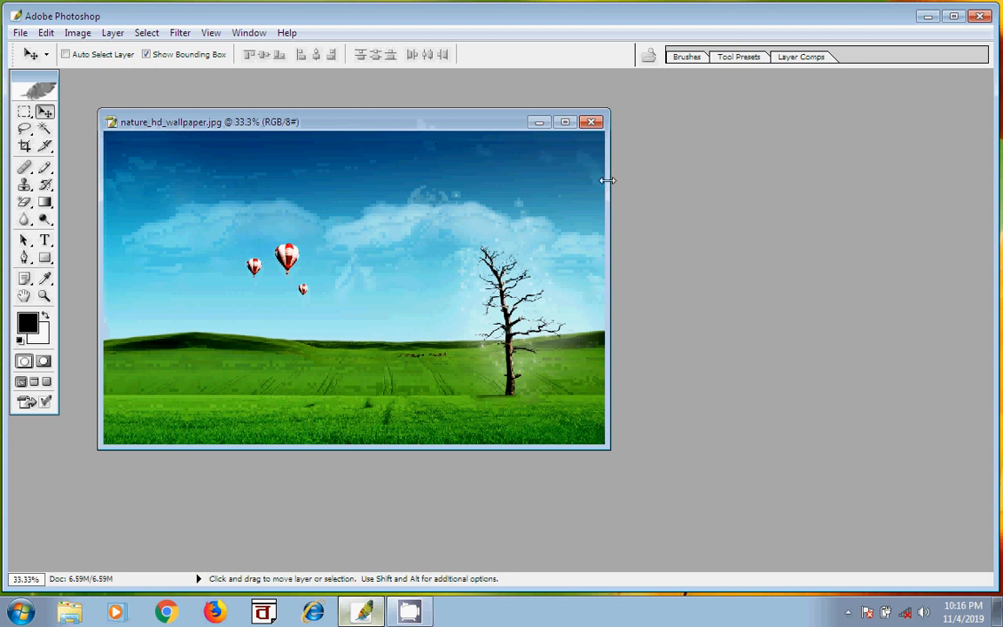
- Open the tamil-actress portrait whose file name starts with 52-521156 and place its window to the right of the landscape
key(ctrl+o)
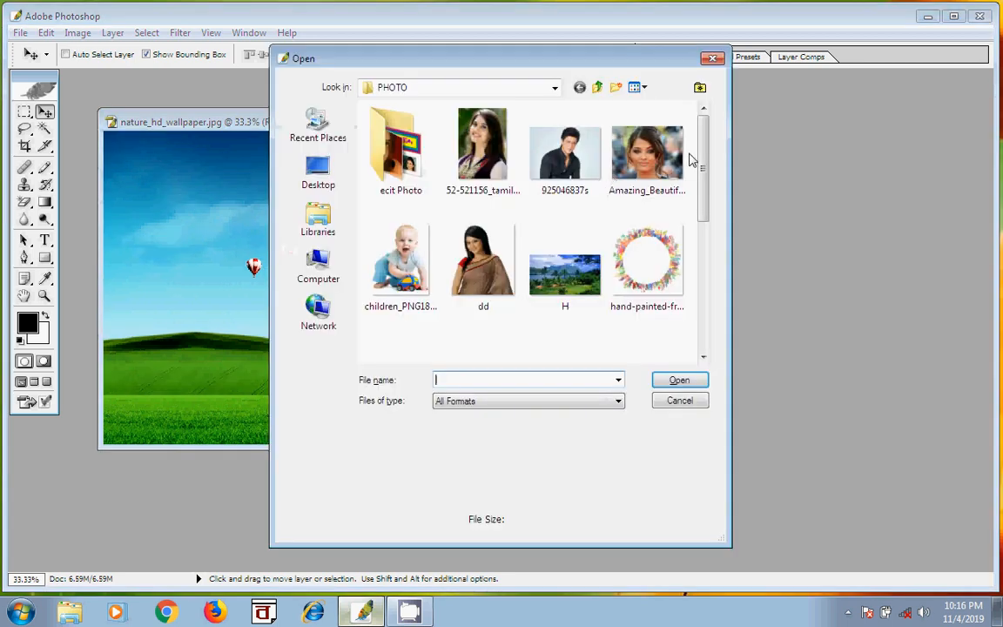
mouse_move(702, 164)
mouse_down()
mouse_move(705, 185)
mouse_move(703, 176)
mouse_up()
click(493, 138)
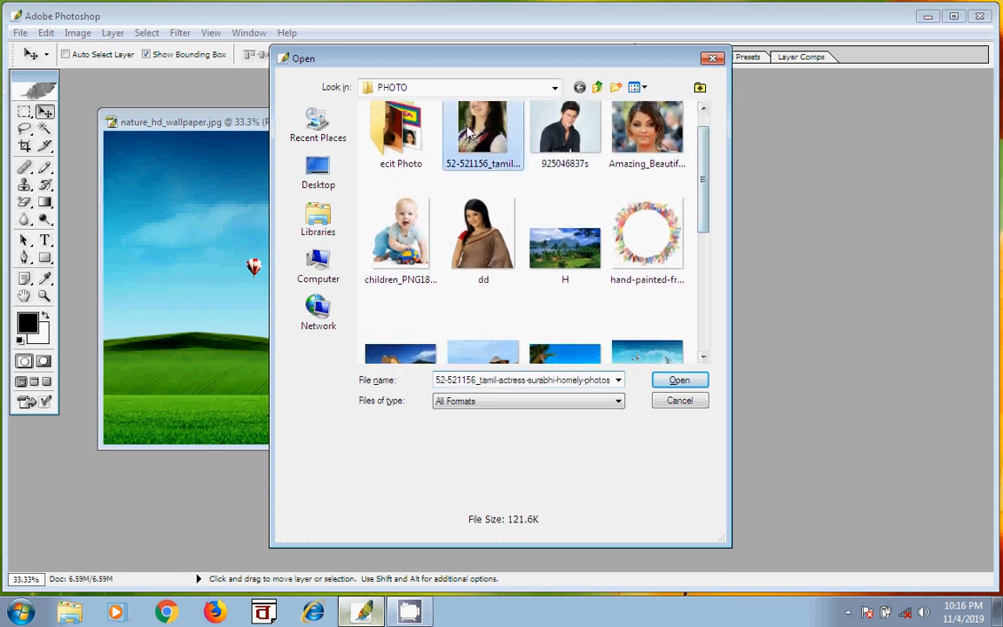
click(662, 383)
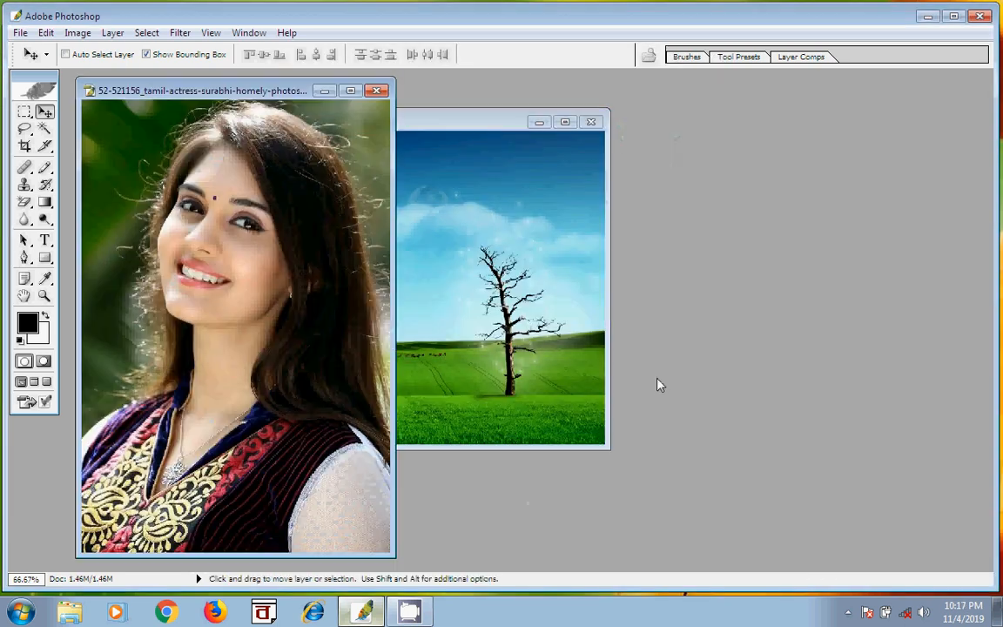
drag(246, 96, 828, 96)
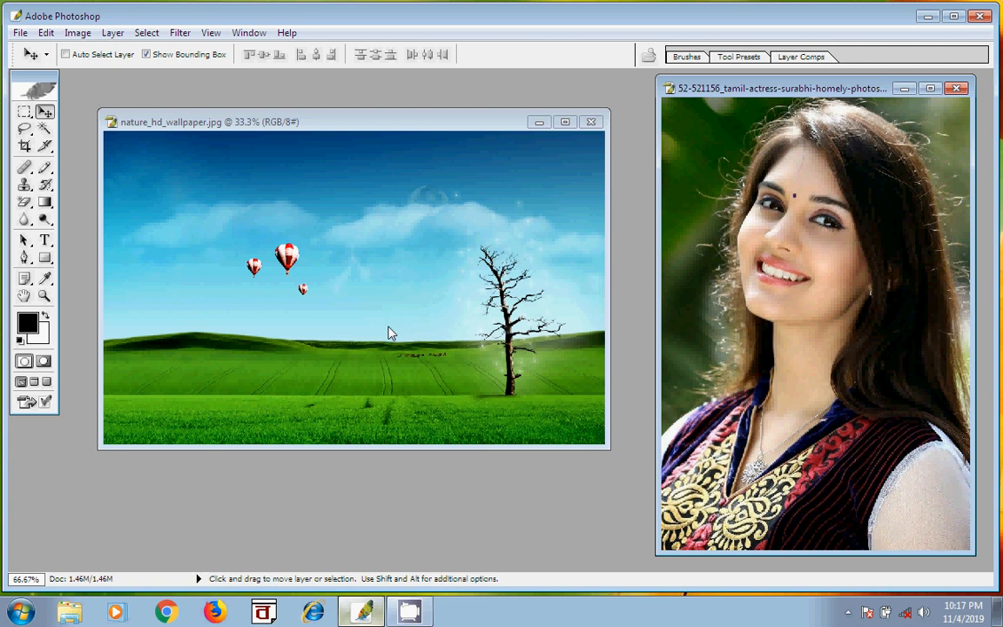
- Open the image L from the PHOTO folder and close it again
double_click(146, 511)
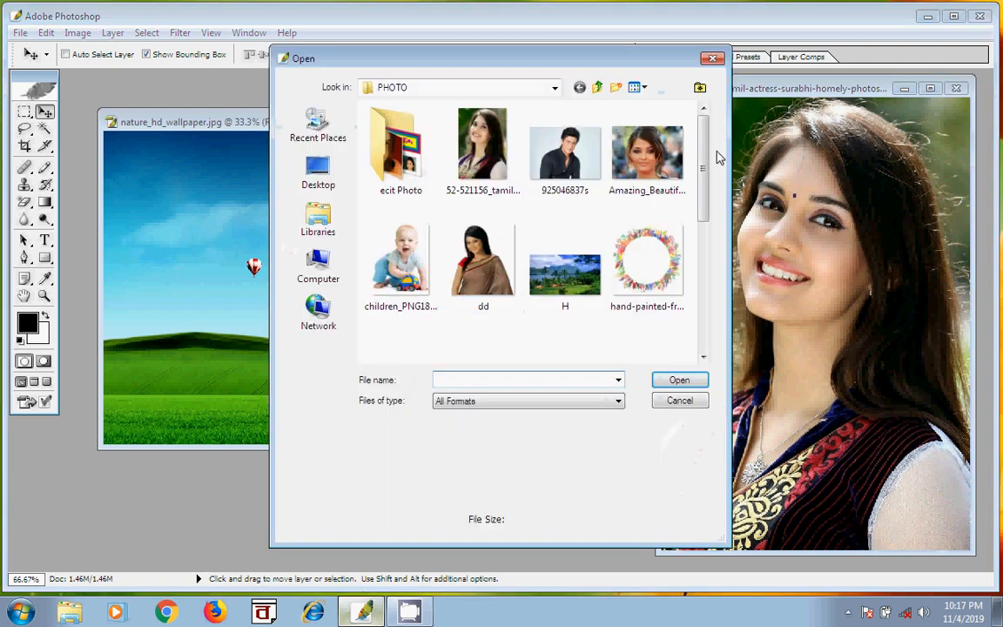
drag(708, 136, 690, 220)
click(401, 199)
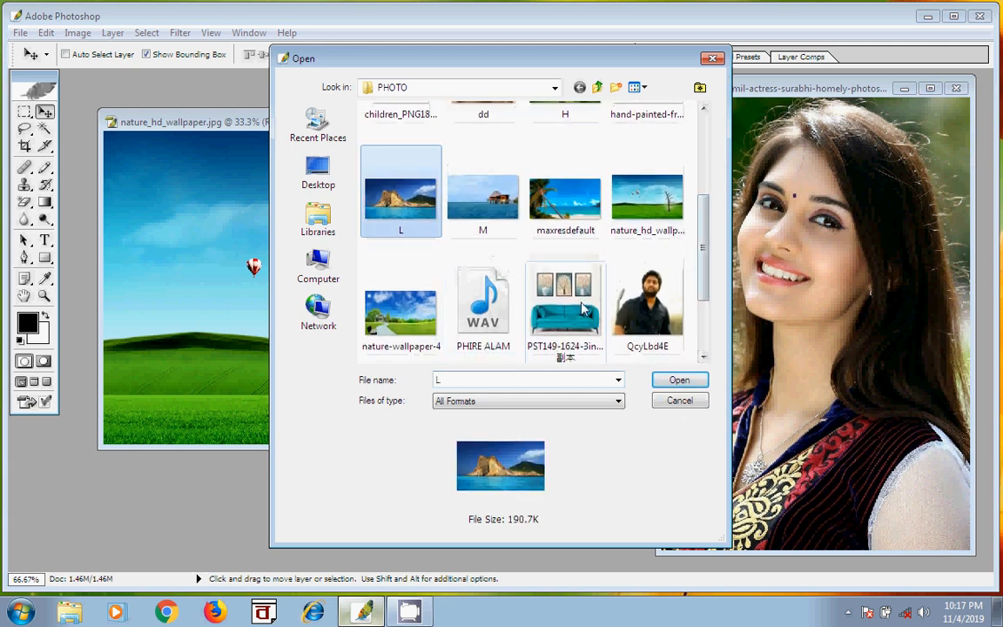
click(680, 379)
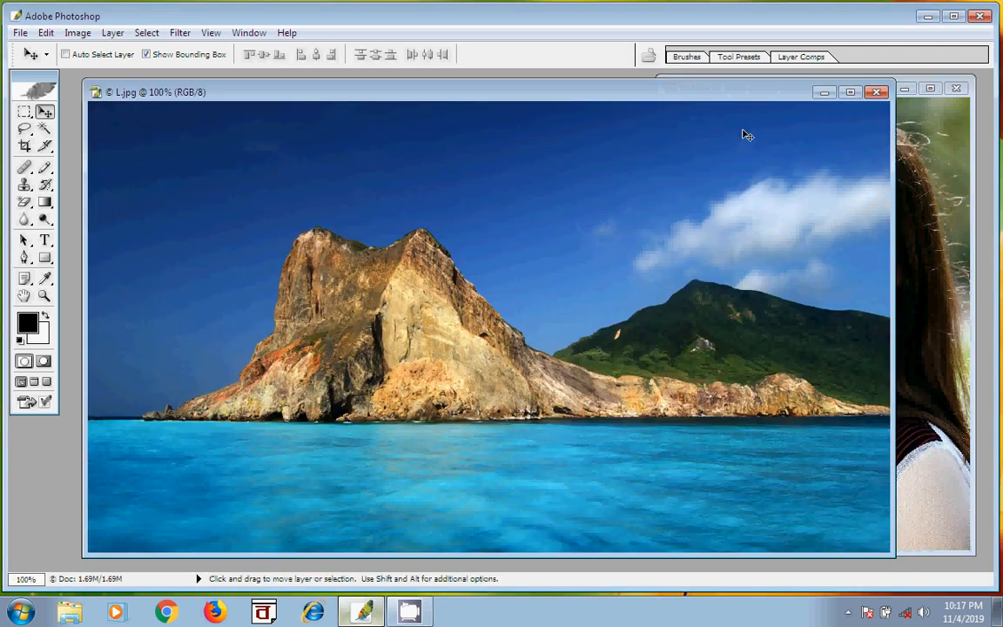
click(876, 91)
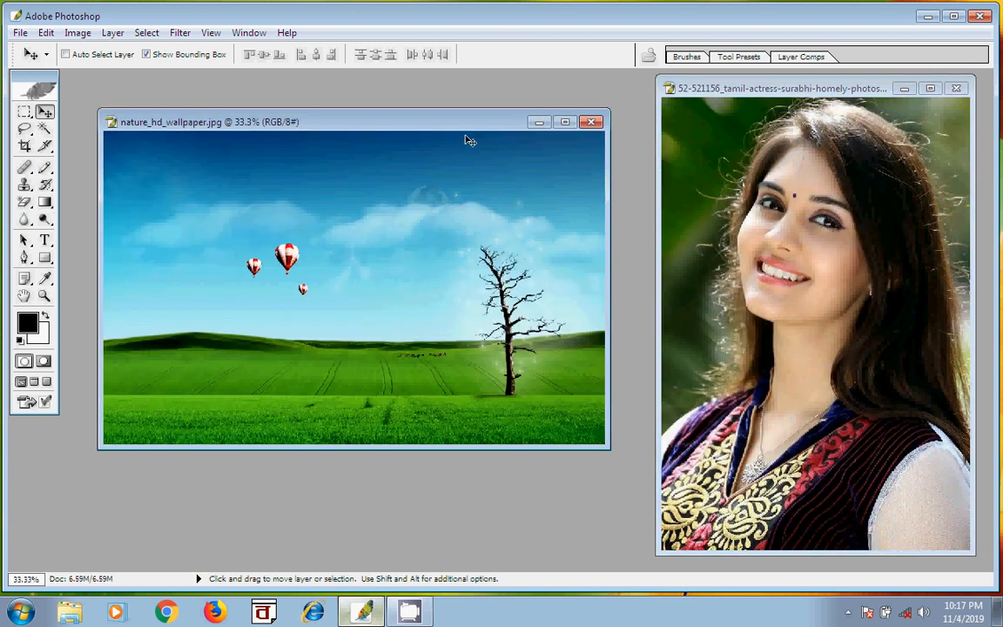
- Shift both image windows slightly, preview the portrait in full screen mode and return to standard screen mode
drag(464, 129, 479, 138)
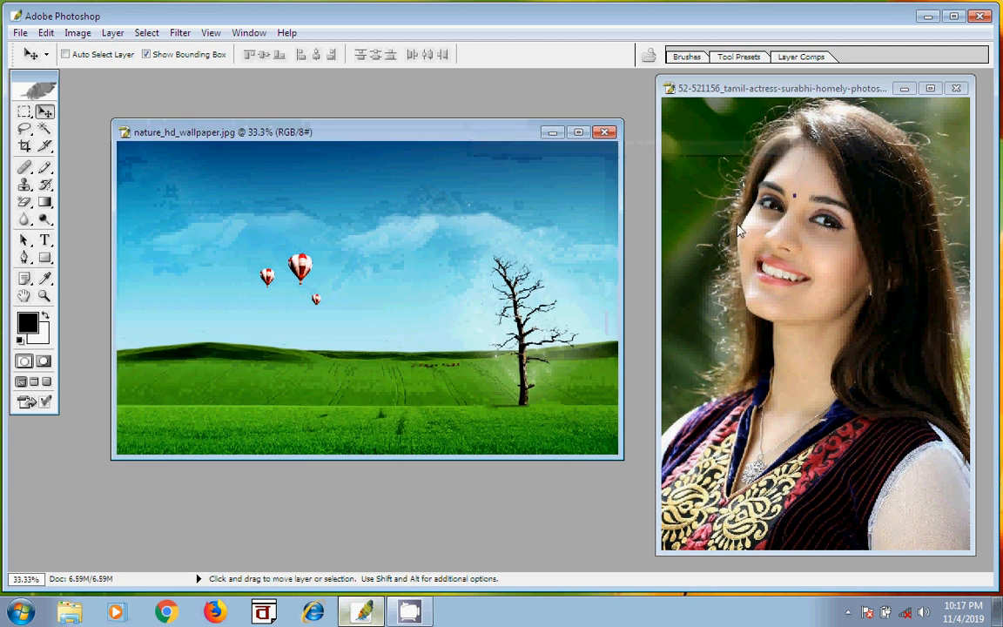
drag(751, 90, 741, 110)
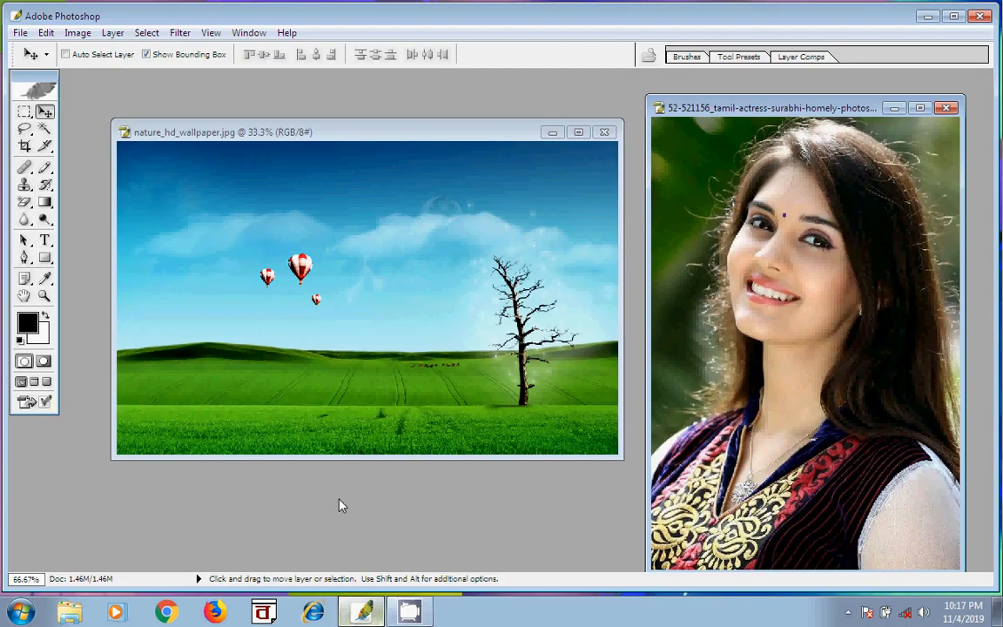
click(46, 383)
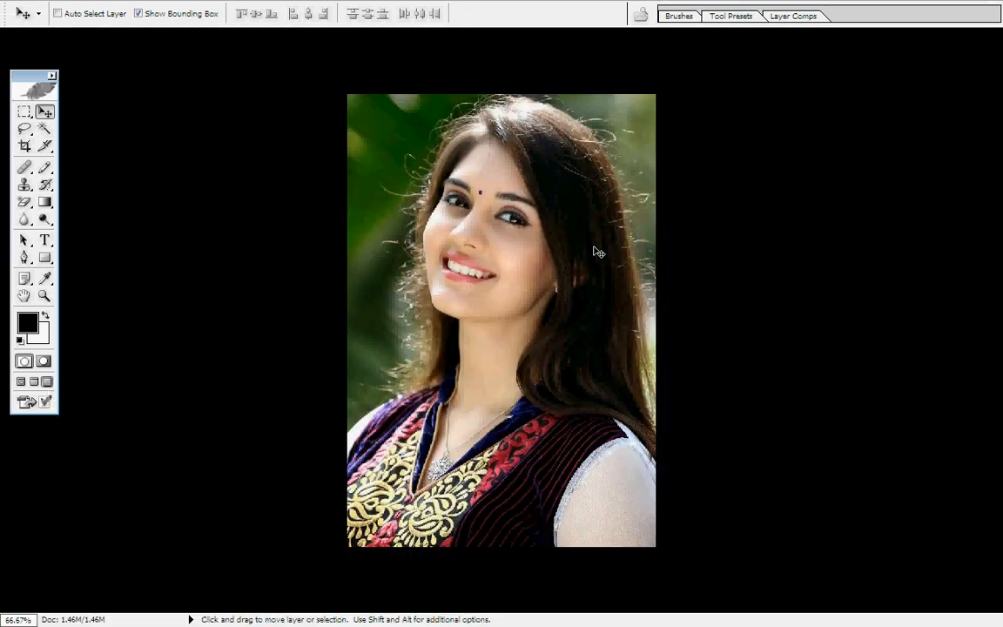
click(21, 384)
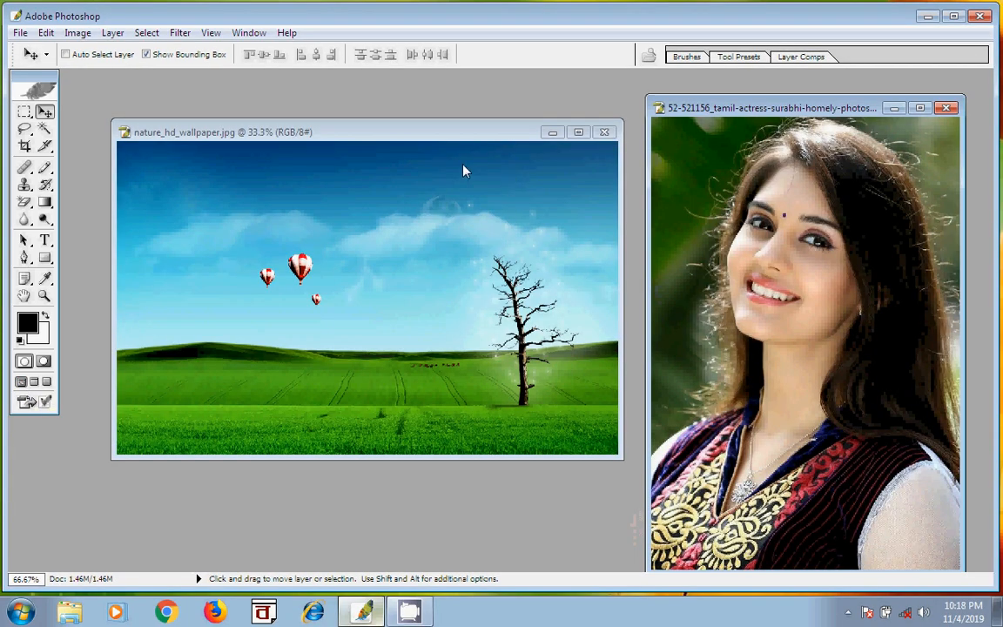
- Show the portrait in full screen mode and magnify the face to 200% with the Zoom tool
mouse_move(468, 136)
mouse_down()
mouse_move(452, 129)
mouse_move(471, 129)
mouse_up()
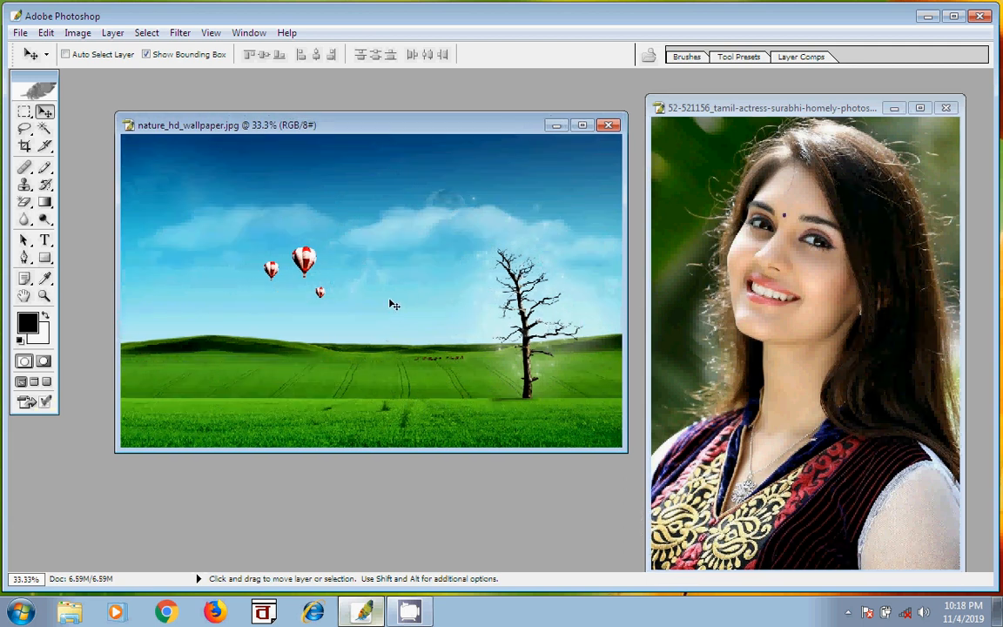
drag(812, 113, 615, 122)
click(46, 382)
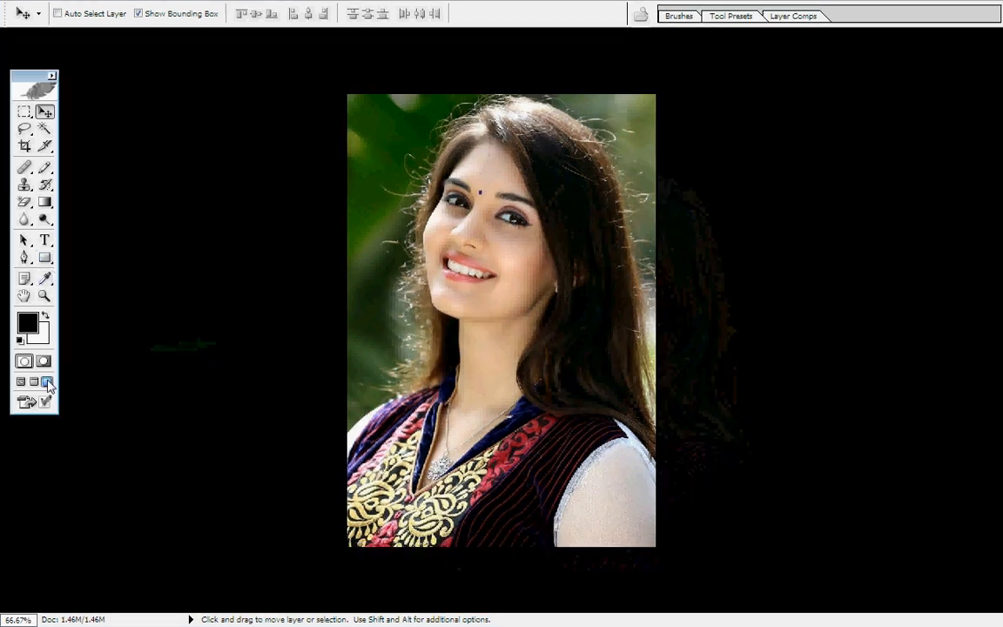
click(45, 297)
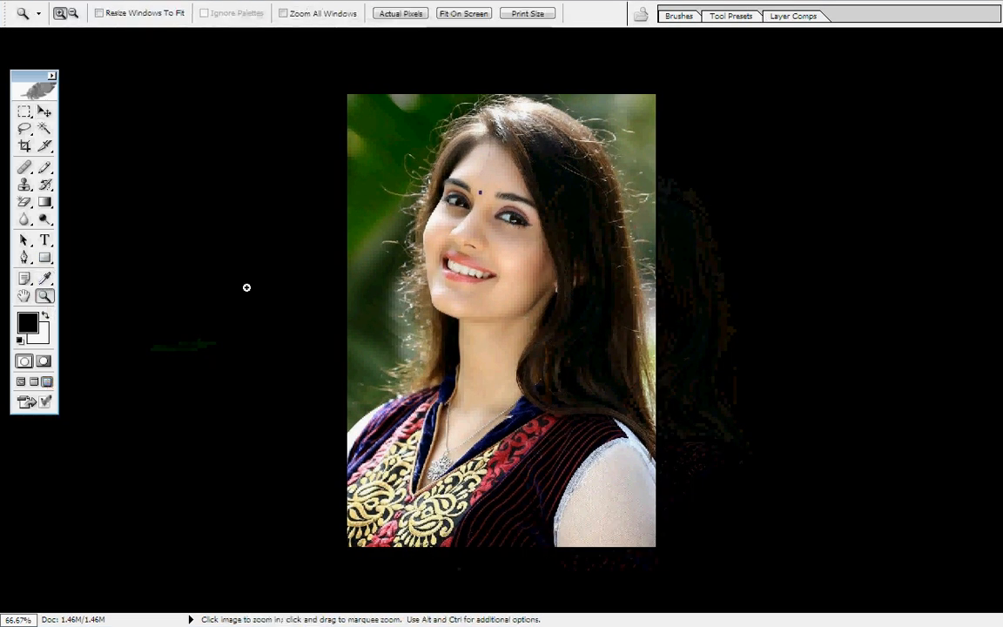
click(470, 239)
click(513, 239)
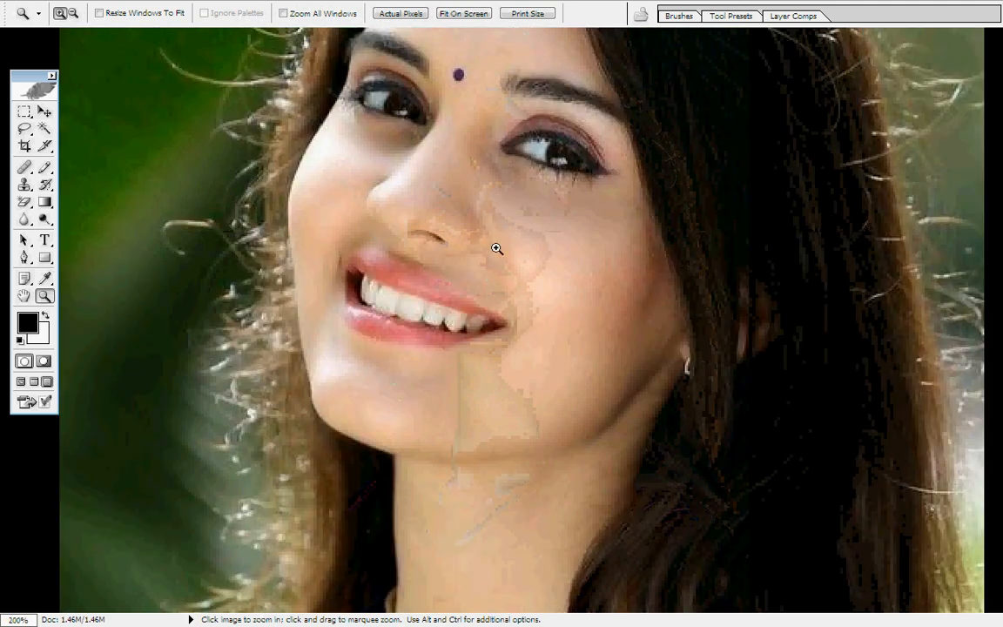
- Pan the magnified portrait with the Hand tool to bring the forehead and whole face into view
click(25, 296)
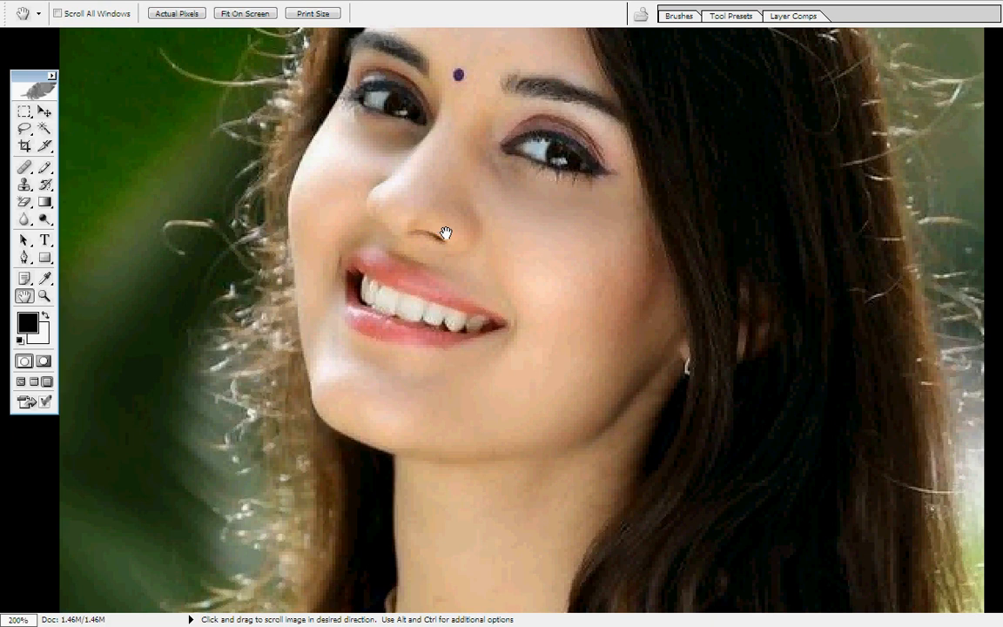
drag(441, 232, 435, 315)
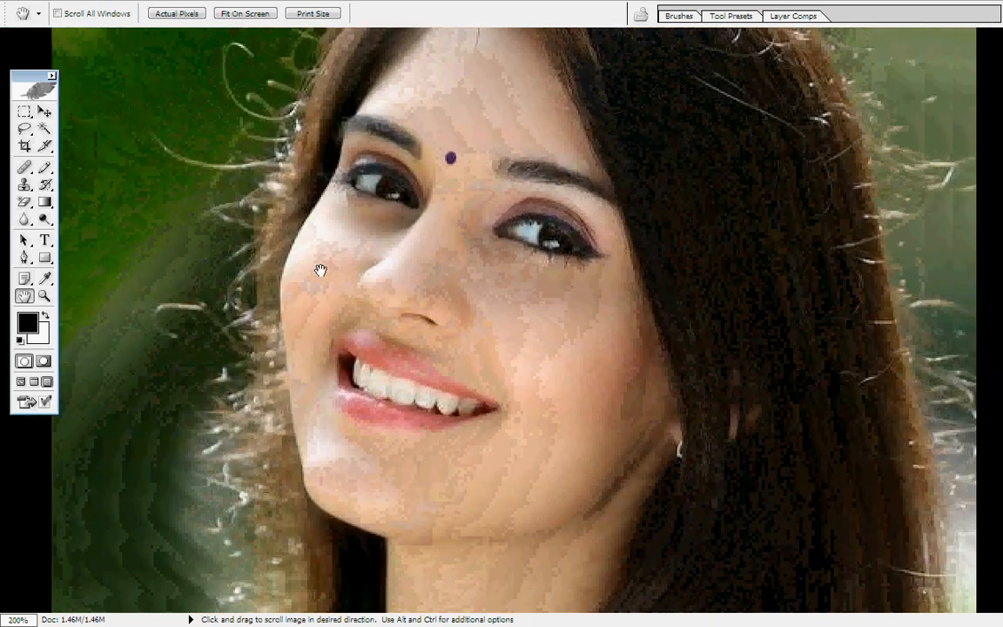
drag(318, 271, 387, 288)
drag(563, 320, 506, 327)
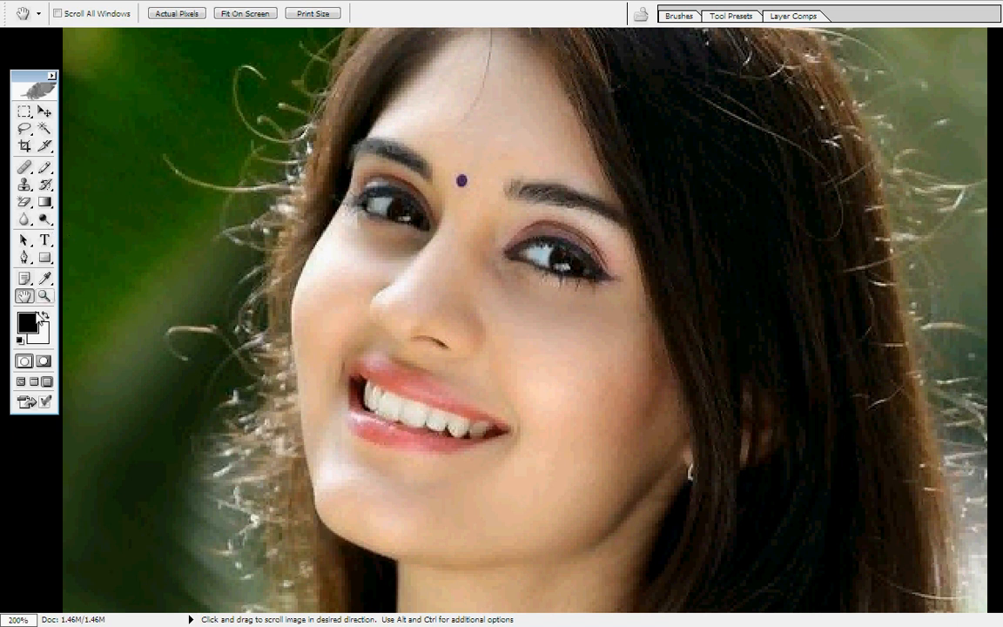
- Zoom the portrait out with the Zoom tool, and zoom back in to about 266% around the cheek and hair
click(45, 297)
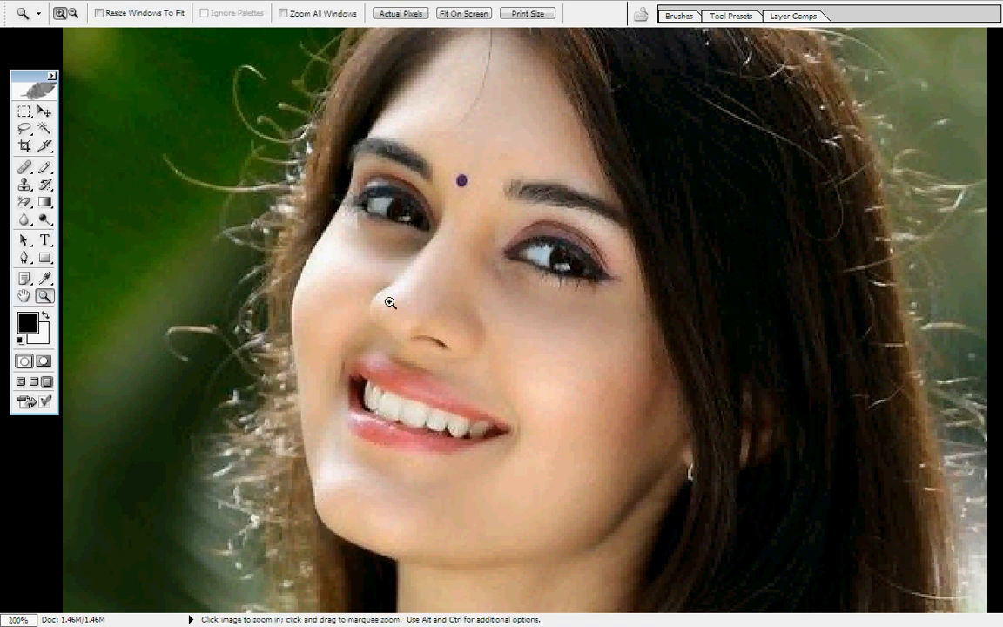
alt+click(425, 353)
alt+click(426, 353)
alt+click(427, 354)
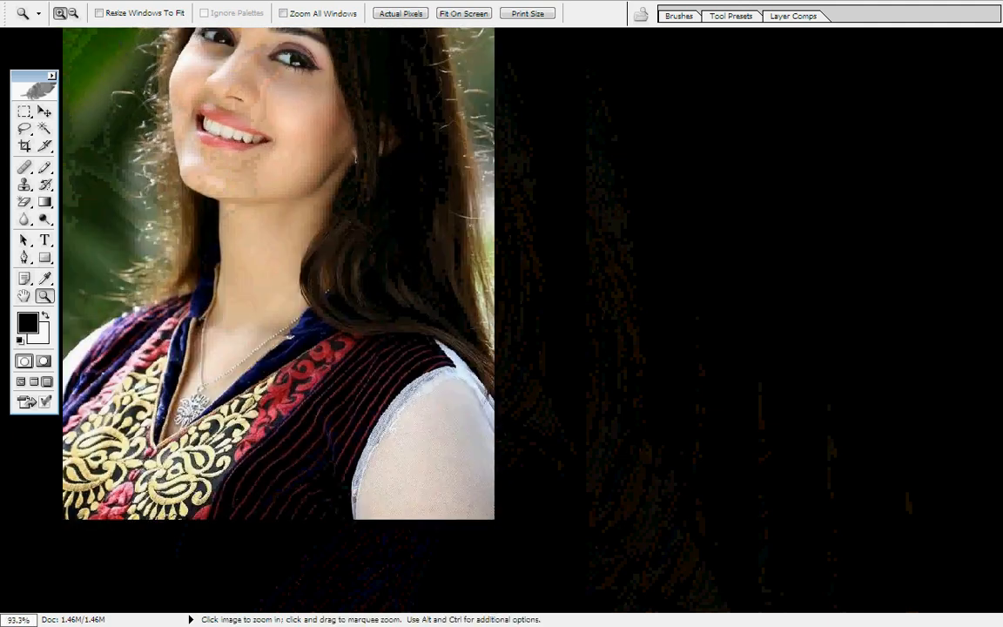
scroll(428, 354, down, 2)
scroll(427, 351, up, 1)
click(387, 291)
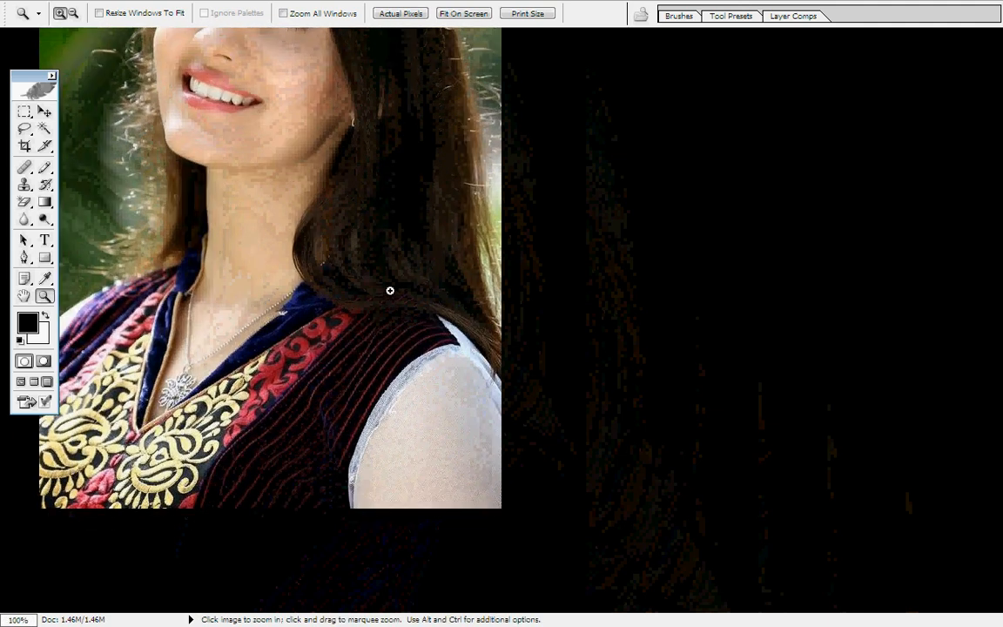
click(391, 290)
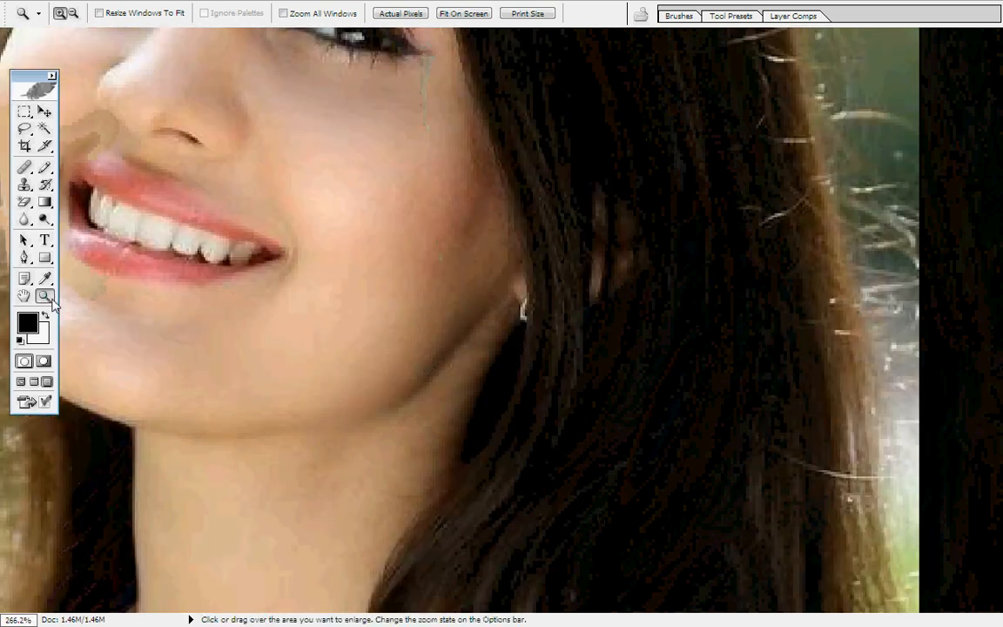
- Zoom the portrait out to 66.67% with the Zoom tool and return to standard screen mode
right_click(316, 323)
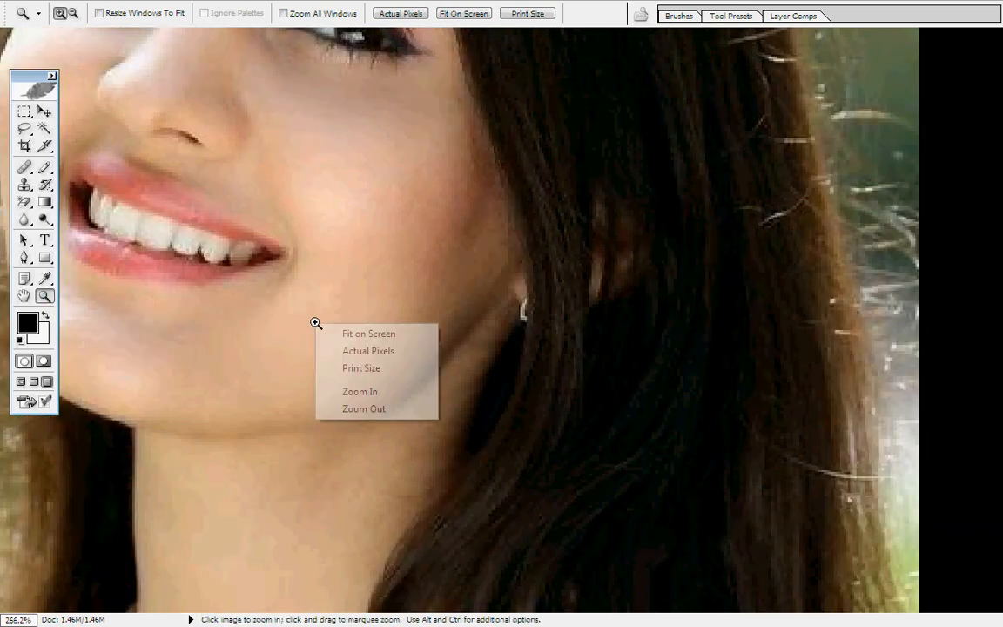
key(Escape)
click(74, 13)
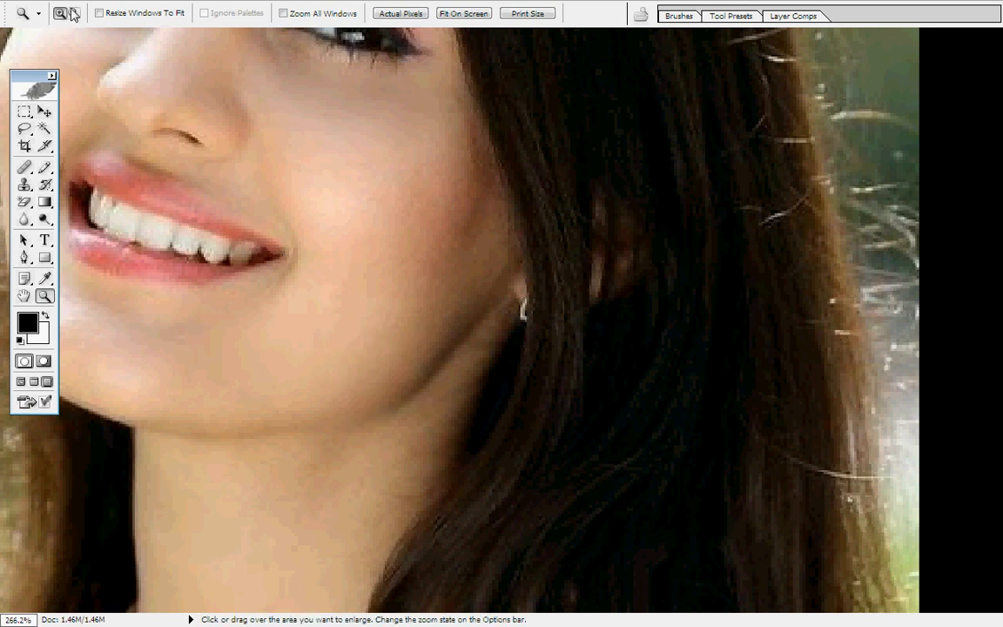
click(431, 245)
click(435, 250)
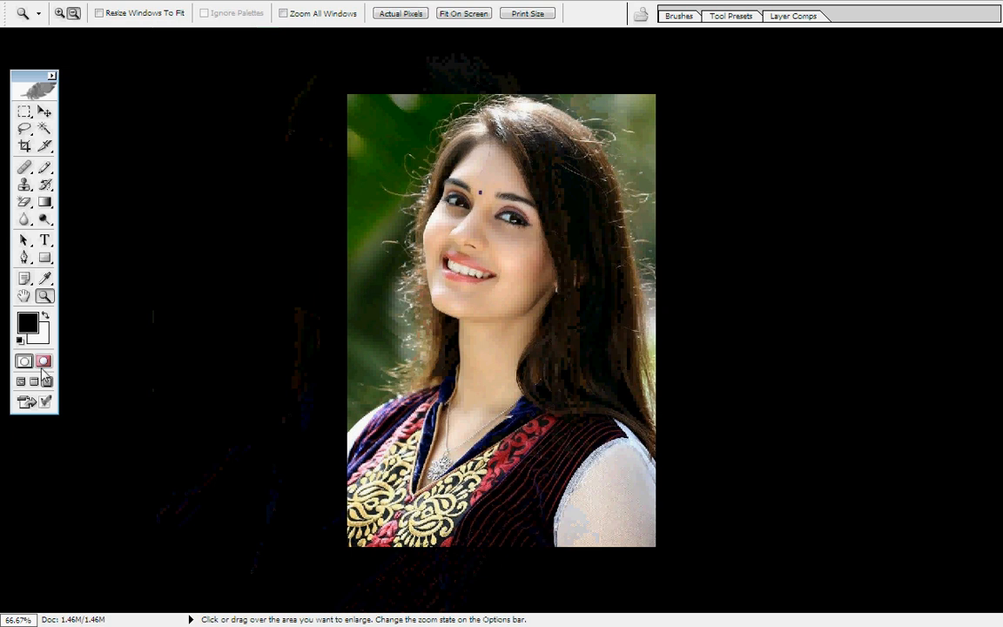
click(21, 382)
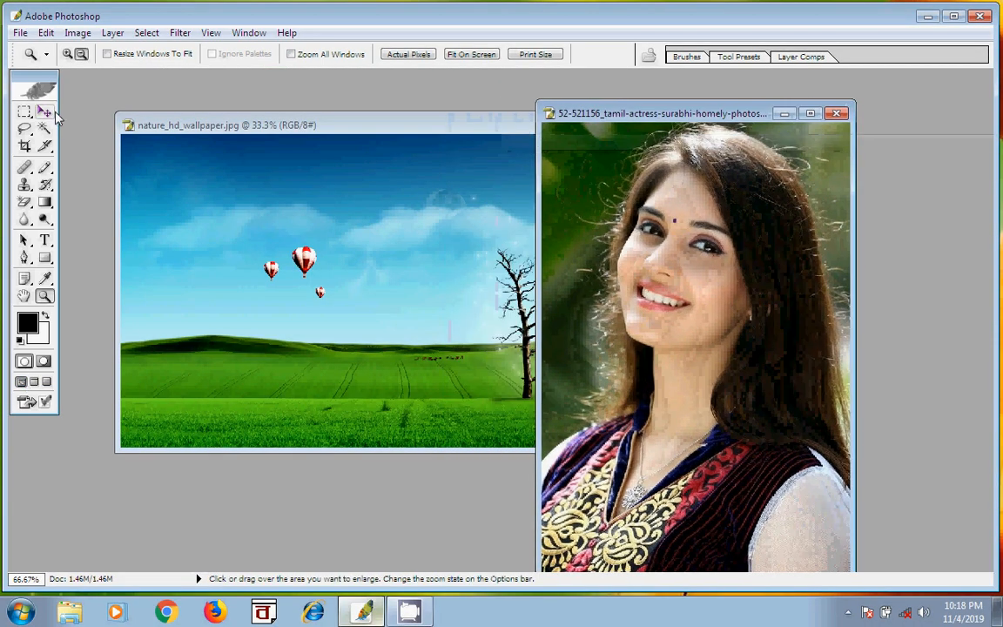
- Close the nature wallpaper image and open the PST149-1624 sofa picture from the PHOTO folder, with the portrait window moved clear of it
click(45, 112)
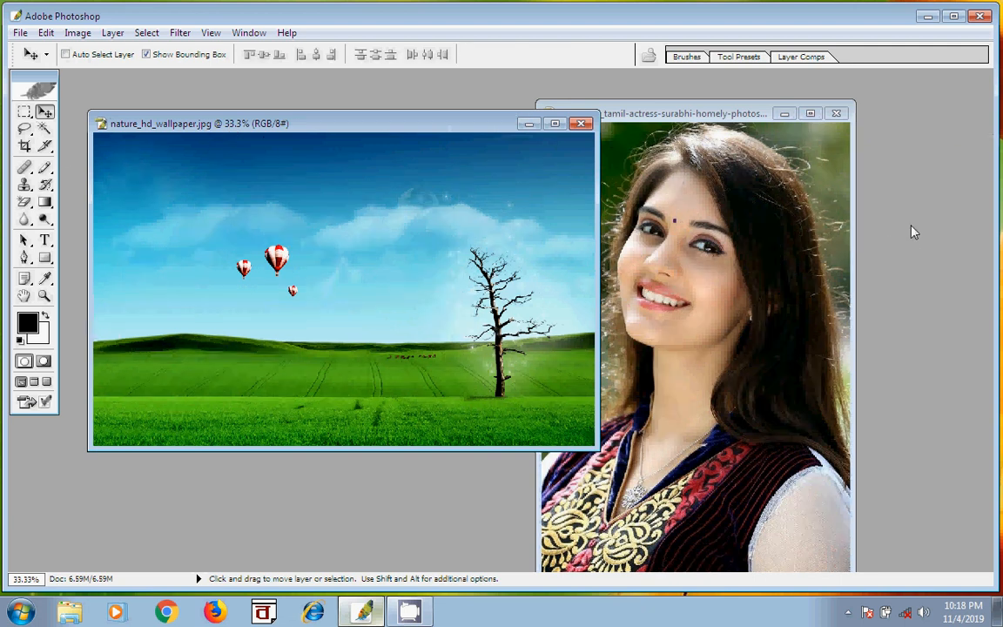
click(581, 122)
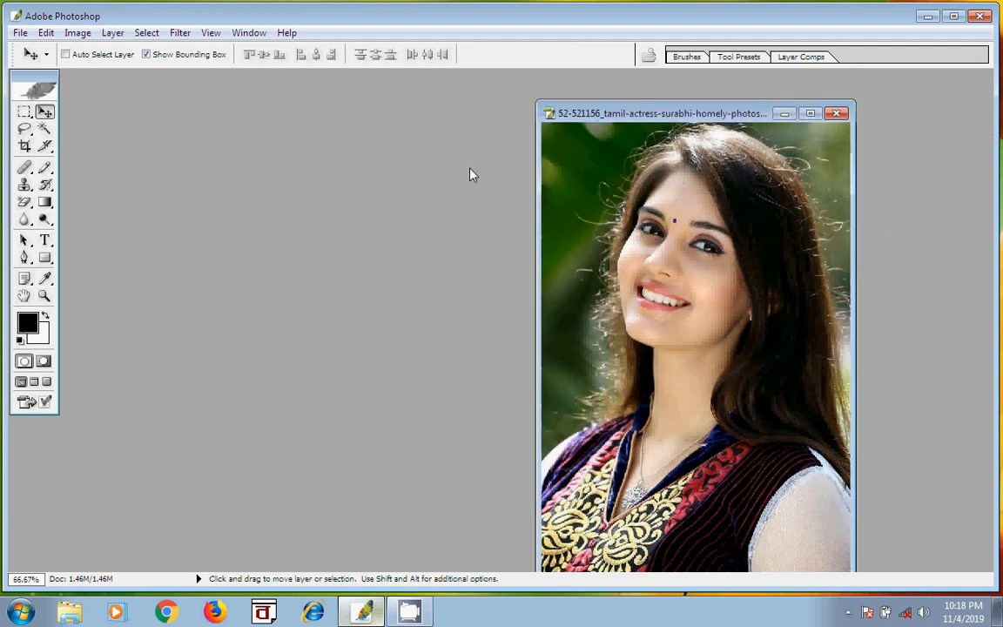
double_click(279, 258)
drag(706, 140, 705, 253)
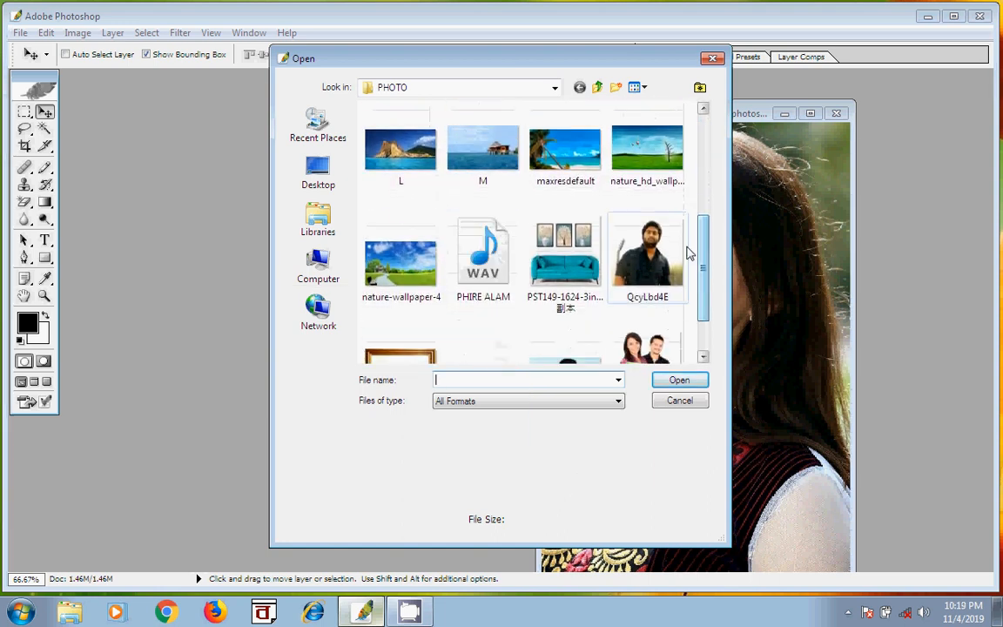
double_click(568, 251)
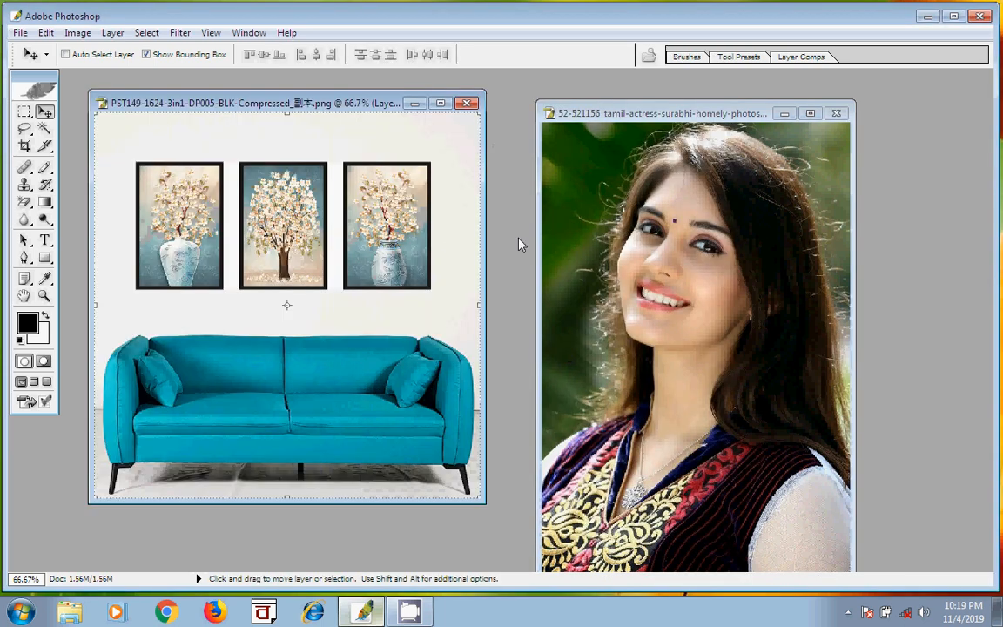
drag(633, 113, 679, 94)
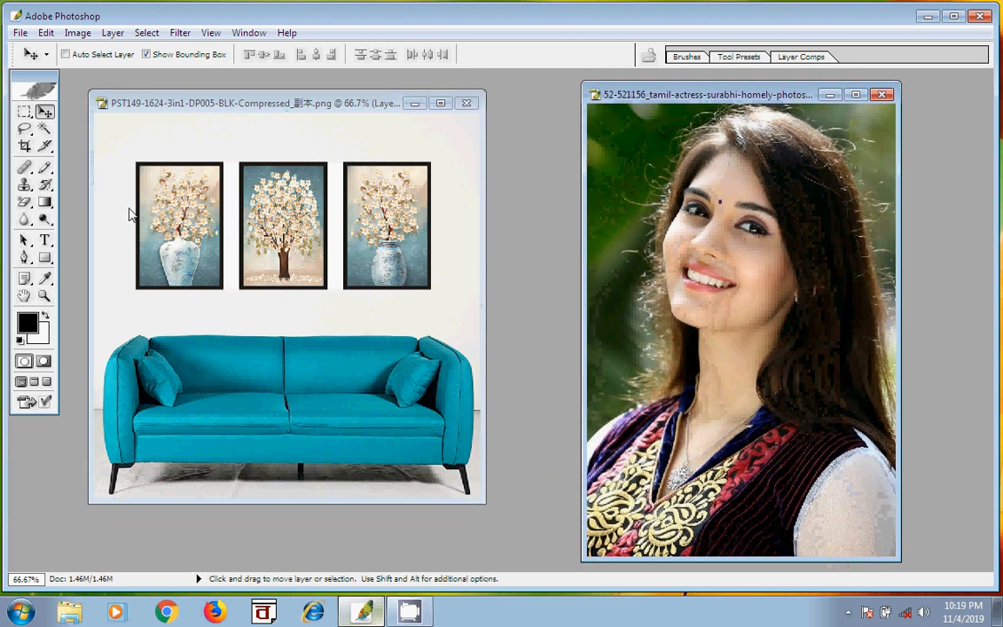
- Select the woman's head and upper body with the Rectangular Marquee and copy the area into the sofa picture with the Move tool
click(25, 112)
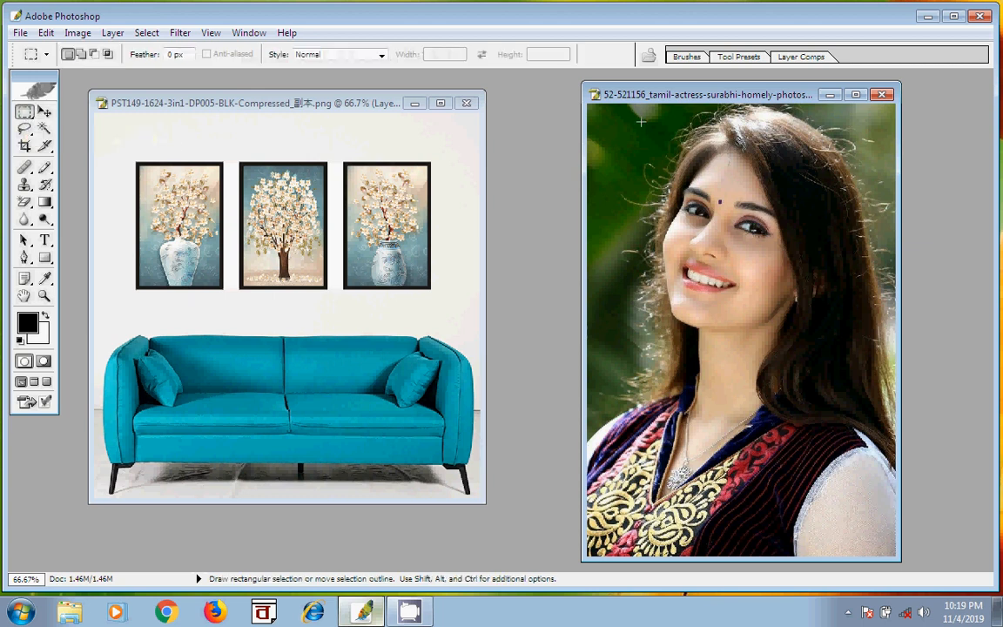
drag(629, 116, 846, 464)
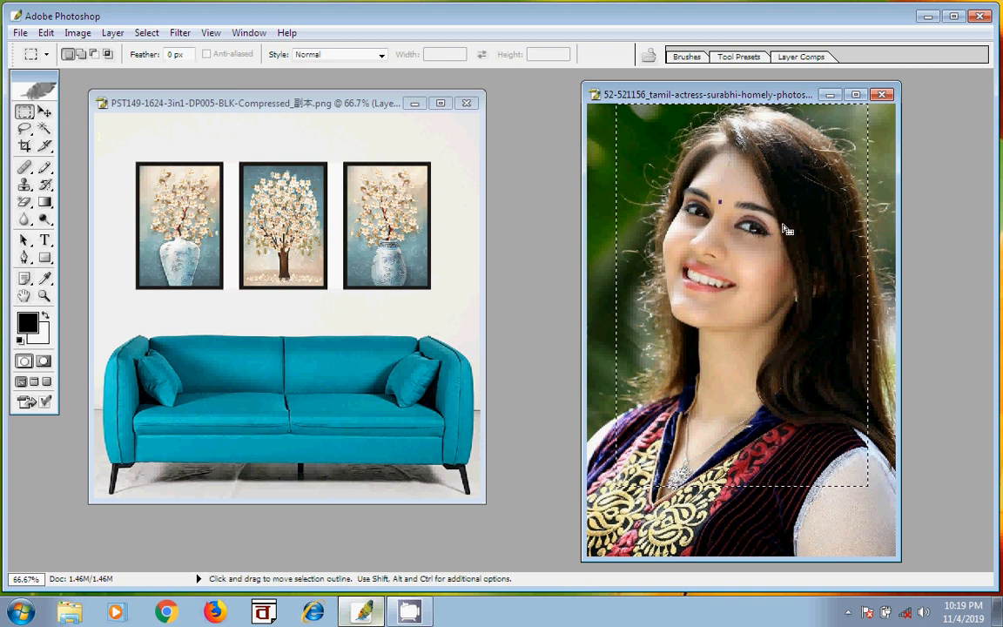
click(45, 111)
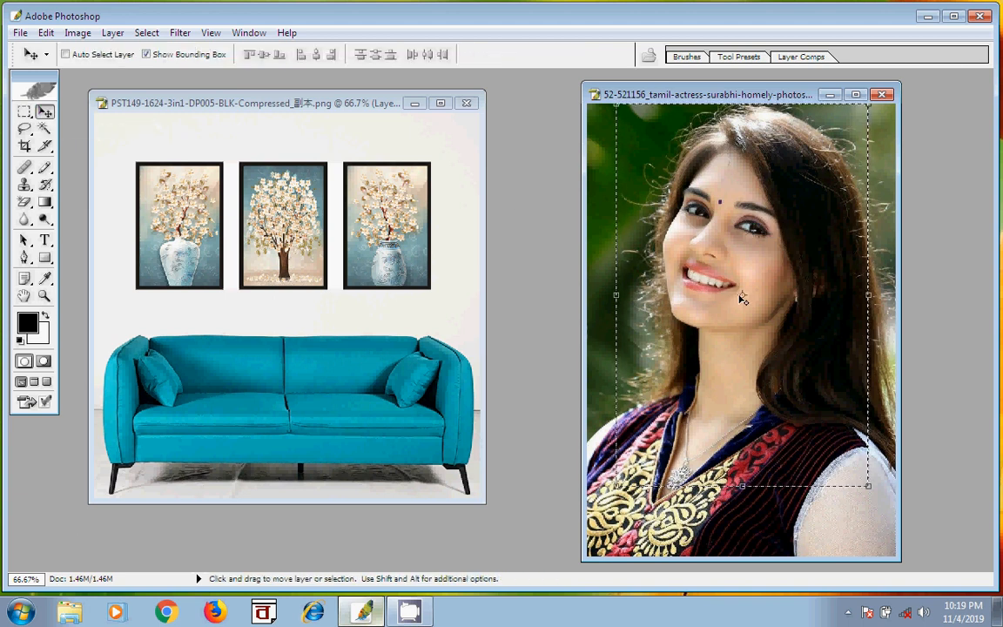
drag(734, 357, 302, 305)
- Scale the copied portrait to about 52% width and 45% height over the third wall frame and apply the transformation
drag(183, 434, 330, 218)
drag(381, 256, 381, 291)
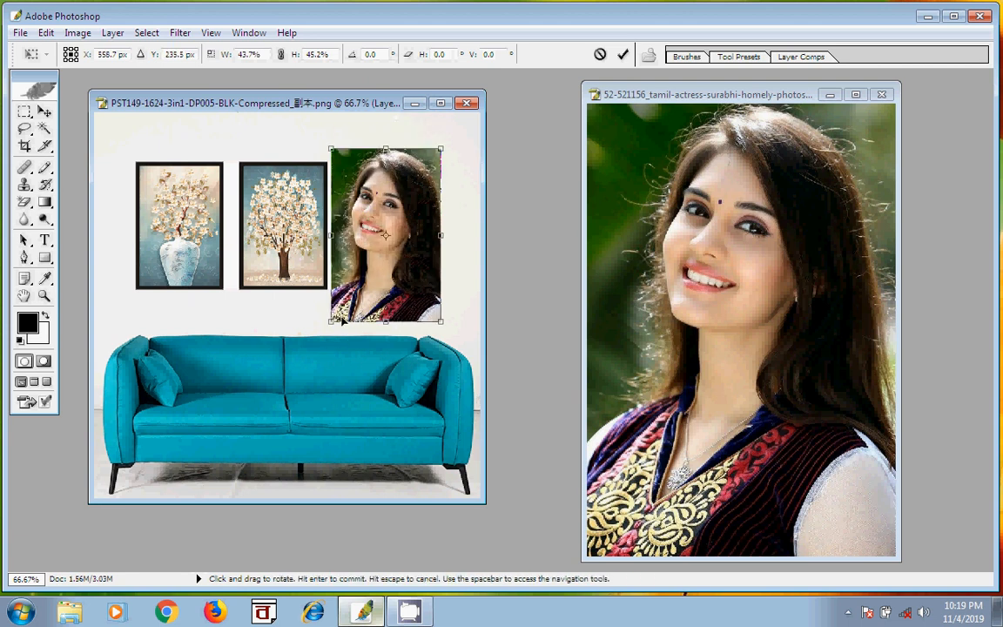
drag(330, 321, 307, 322)
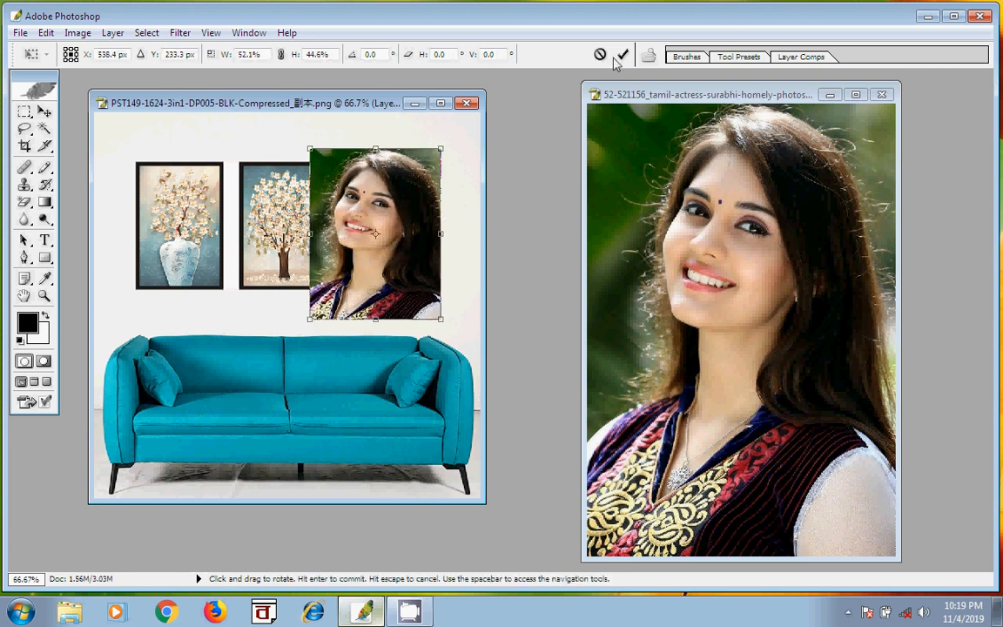
key(Return)
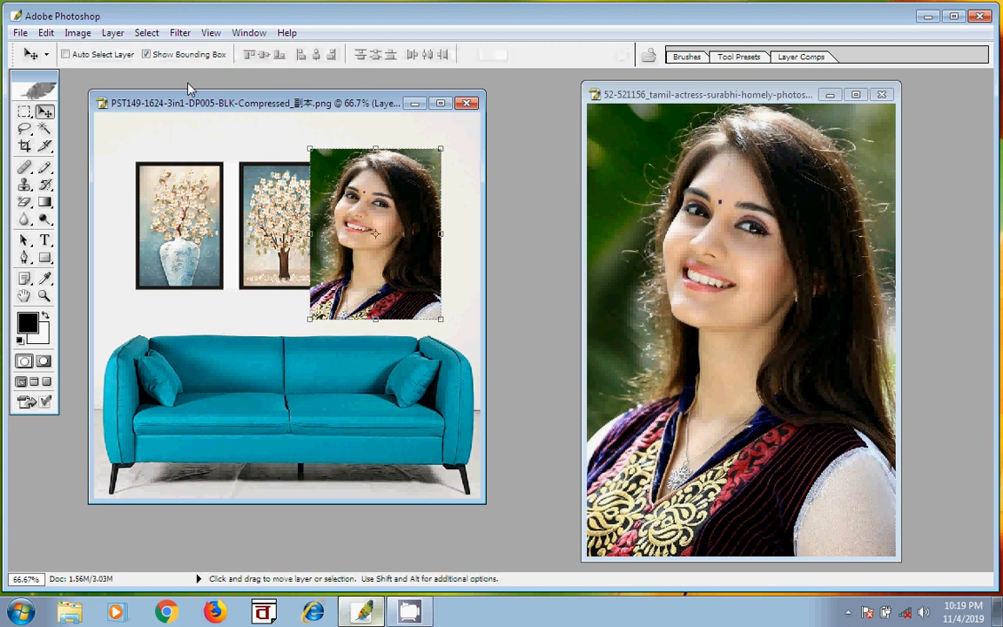
- Turn off the bounding box, shift the portrait layer slightly right on the wall, and turn the bounding box back on
click(147, 54)
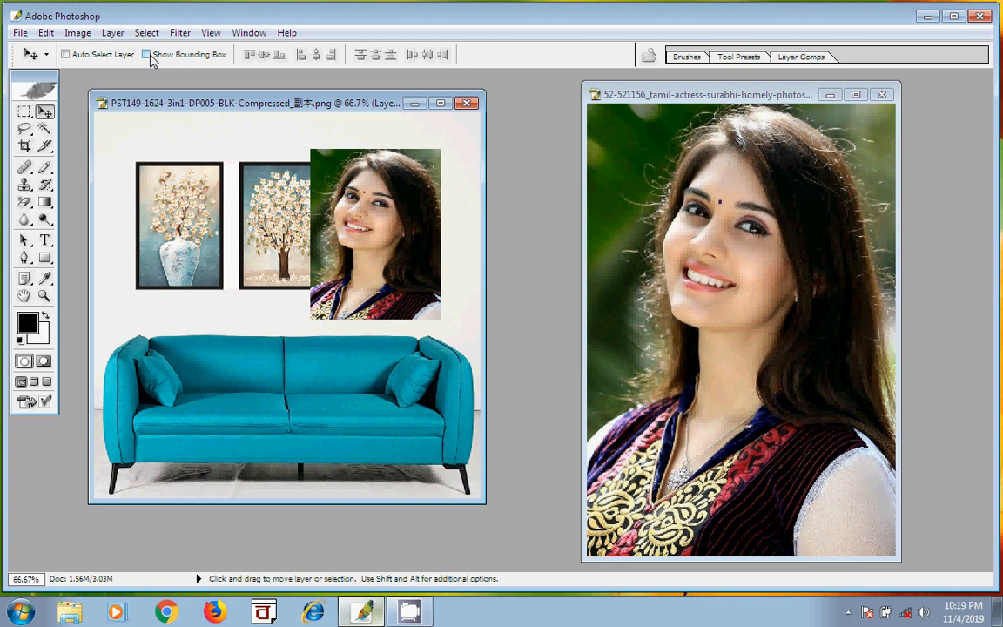
drag(329, 337, 351, 307)
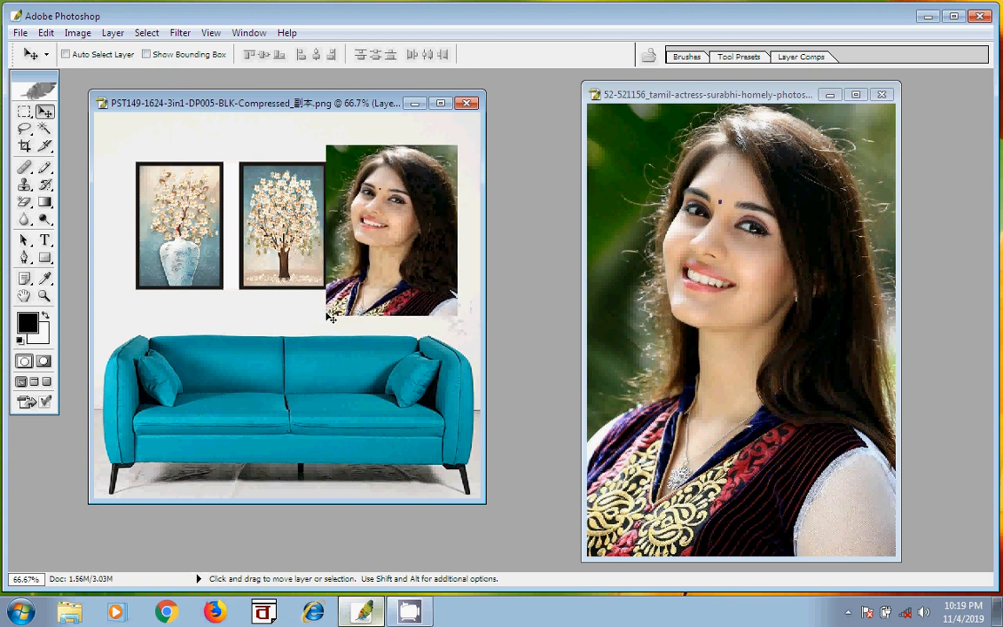
click(147, 54)
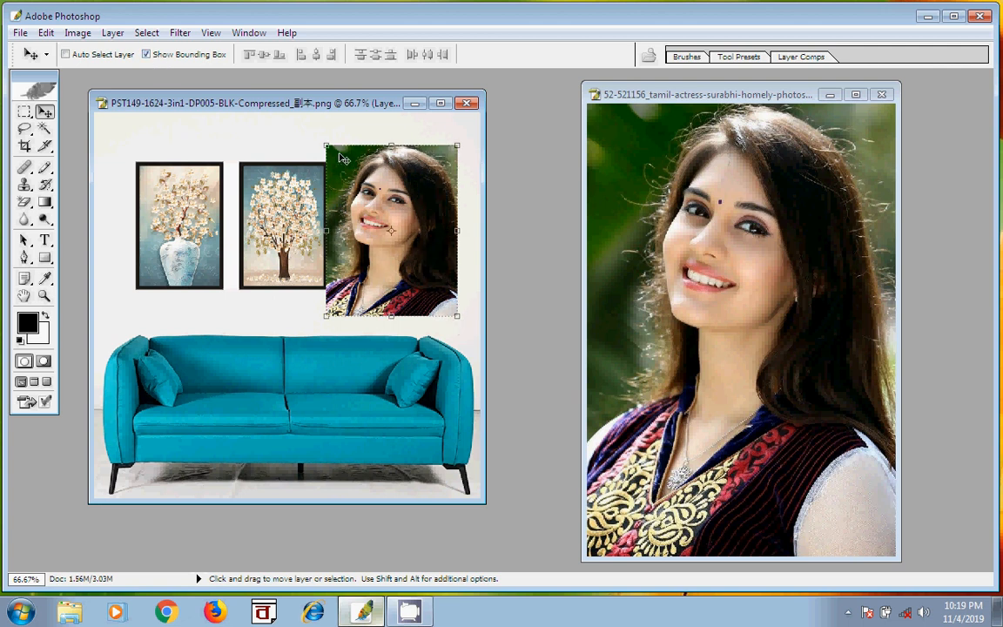
- Fit the portrait layer inside the third wall frame at about 60% width and 69% height and apply the transformation
drag(344, 159, 370, 195)
drag(441, 280, 431, 290)
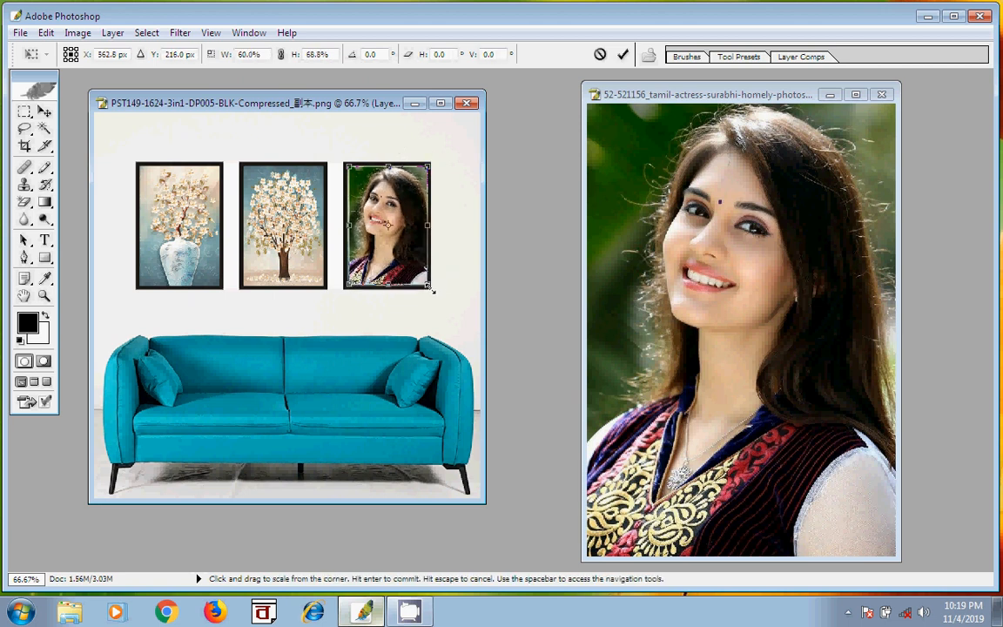
click(624, 55)
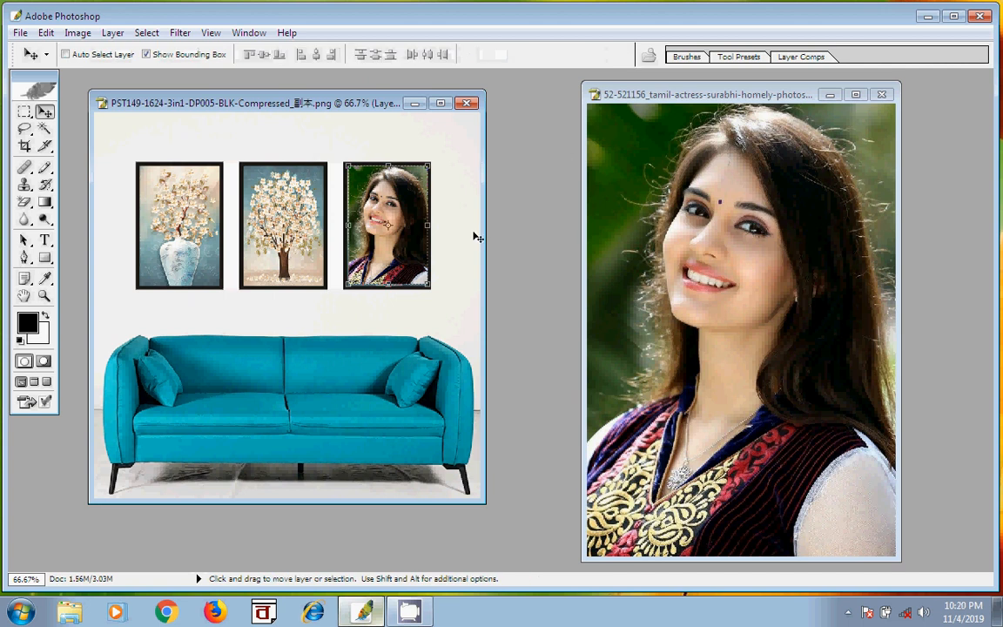
- Open the photo 925046837s from the PHOTO folder and place its window beside the sofa picture
click(581, 235)
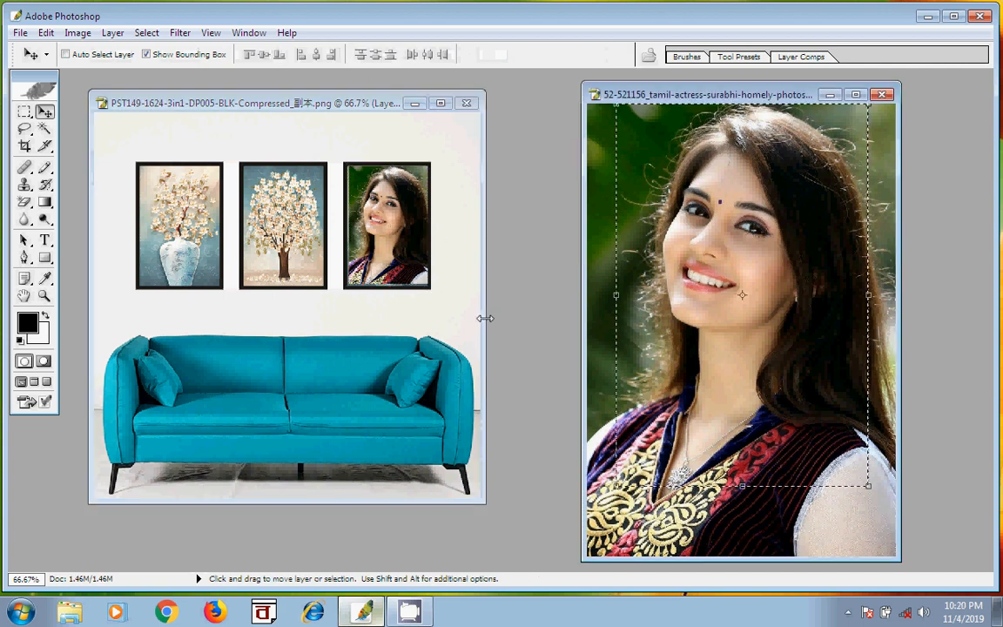
double_click(555, 279)
click(587, 165)
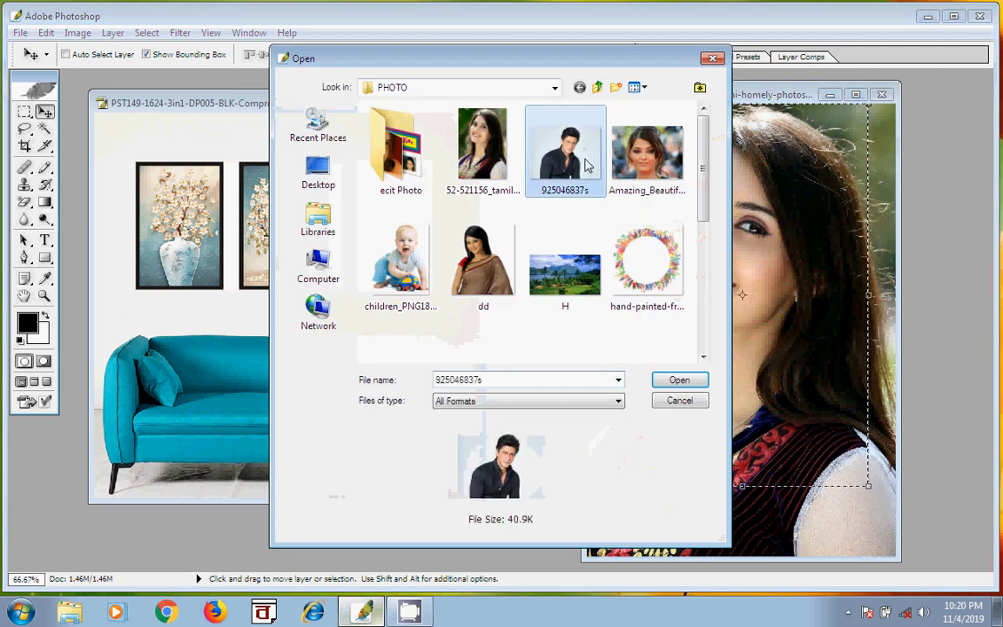
double_click(572, 172)
drag(430, 132, 856, 137)
- Select the man's head and torso with the Rectangular Marquee and copy the area into the sofa picture with the Move tool
click(25, 113)
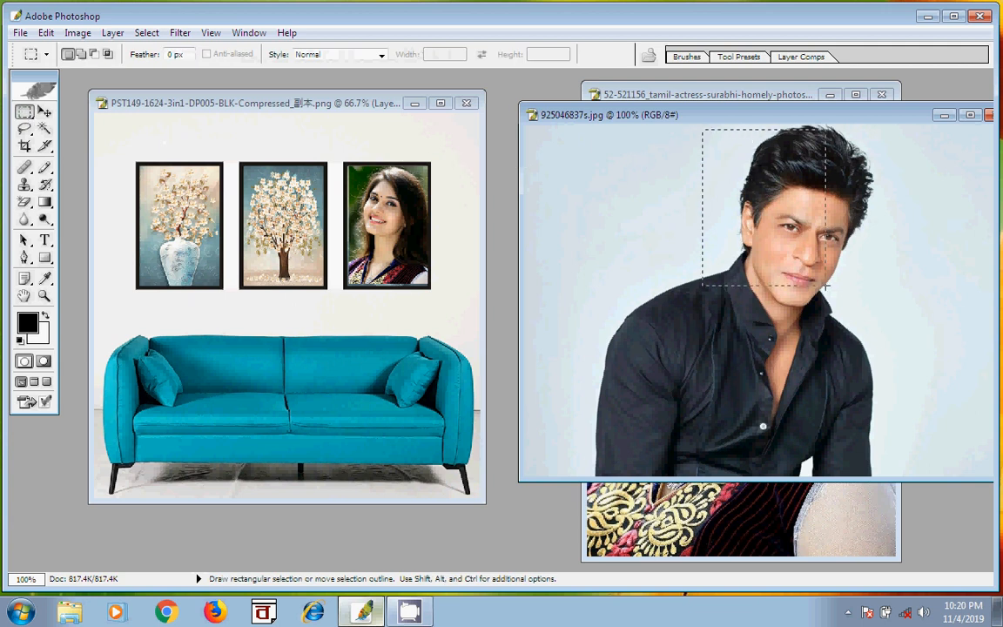
drag(826, 285, 919, 450)
drag(883, 410, 852, 398)
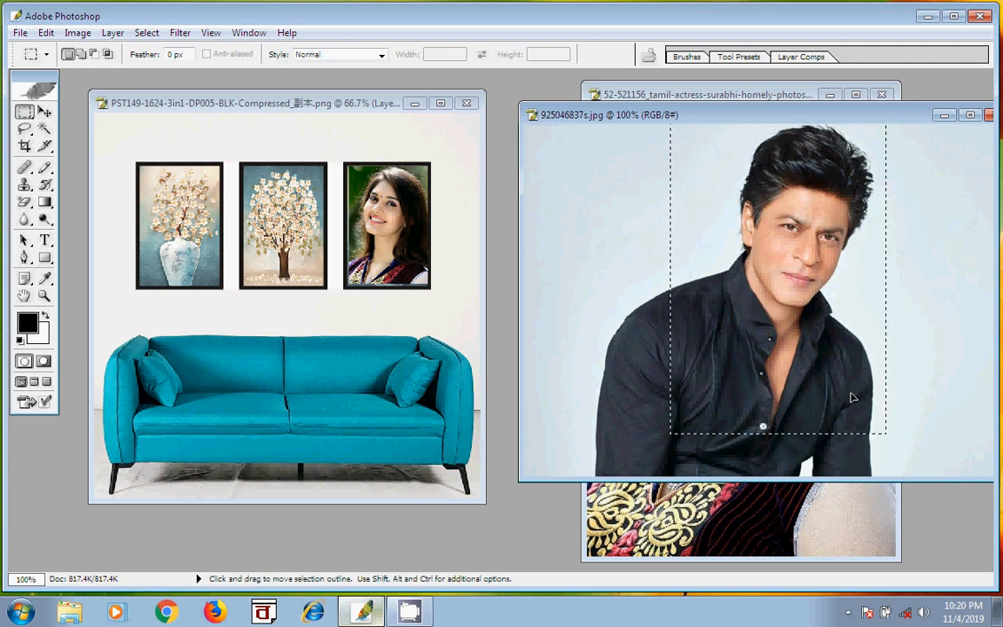
click(44, 111)
drag(741, 347, 175, 229)
- Align the man's photo with the first wall frame, scale it to about 54% width and 56% height, and apply the transformation
drag(219, 271, 223, 314)
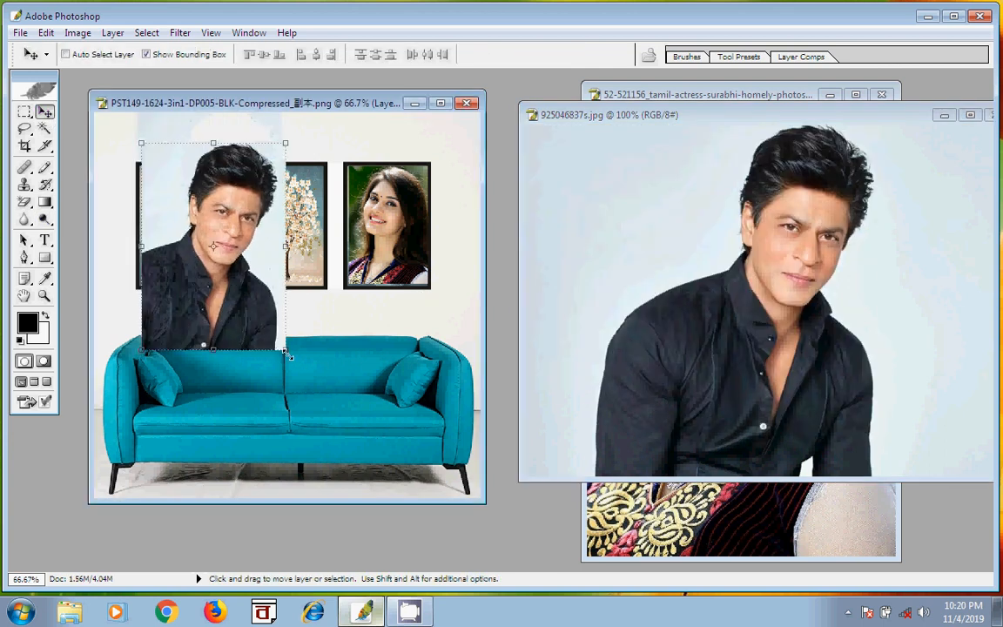
drag(288, 356, 224, 281)
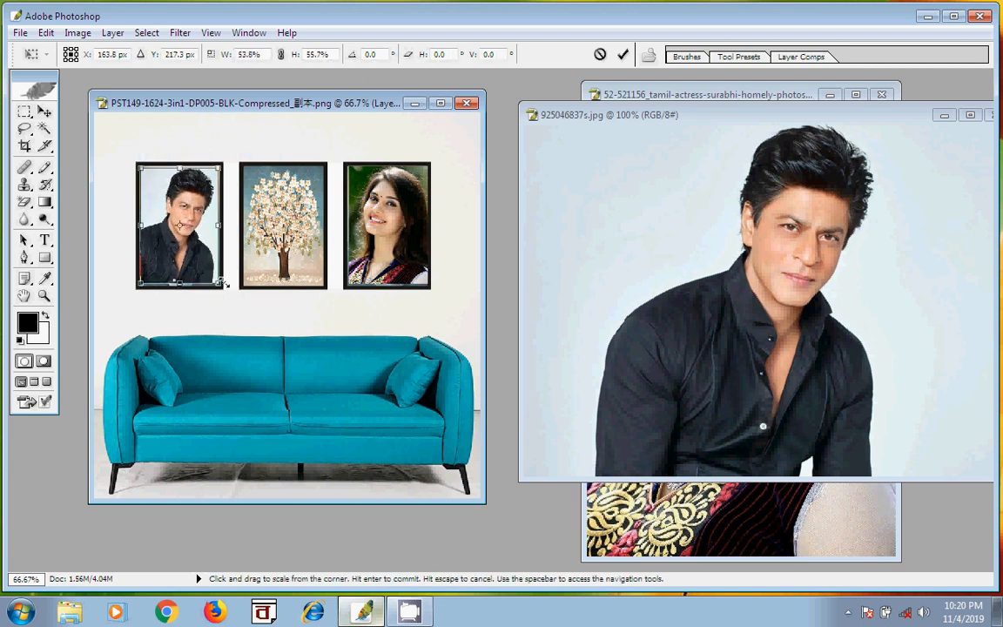
click(624, 54)
- Close the 925046837s.jpg image without saving its changes
click(533, 226)
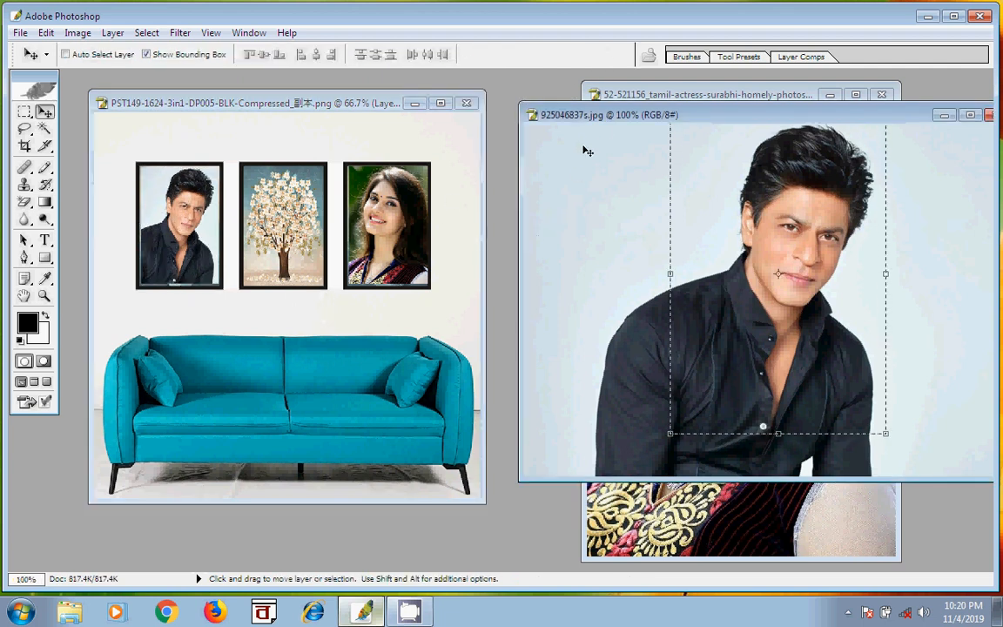
drag(607, 113, 582, 120)
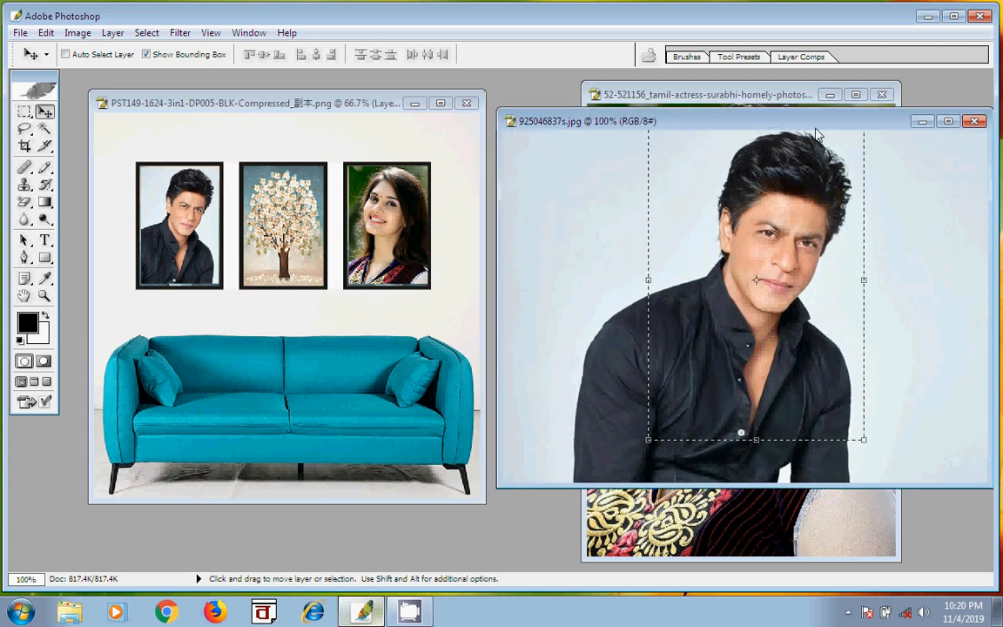
click(975, 123)
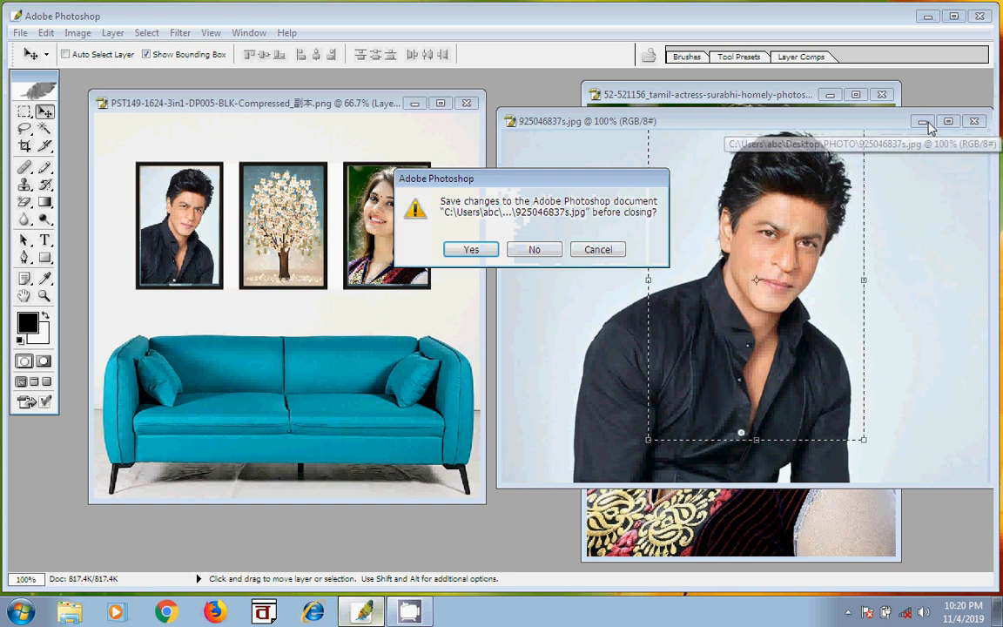
click(534, 249)
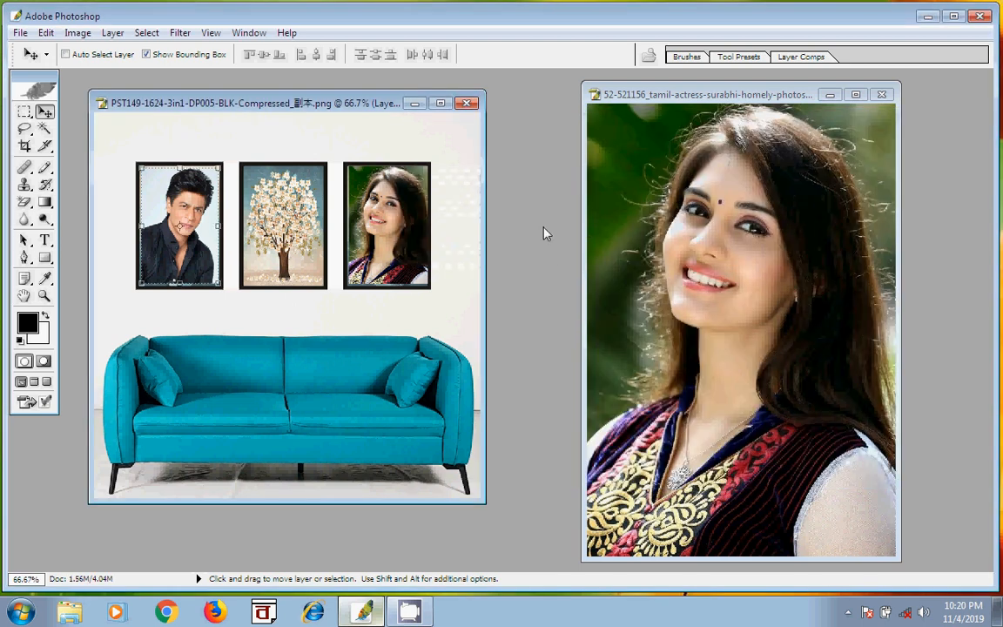
- Open the image hand-painted-frame-design_1188-26 and move its window between the sofa picture and the portrait
key(ctrl+o)
click(649, 275)
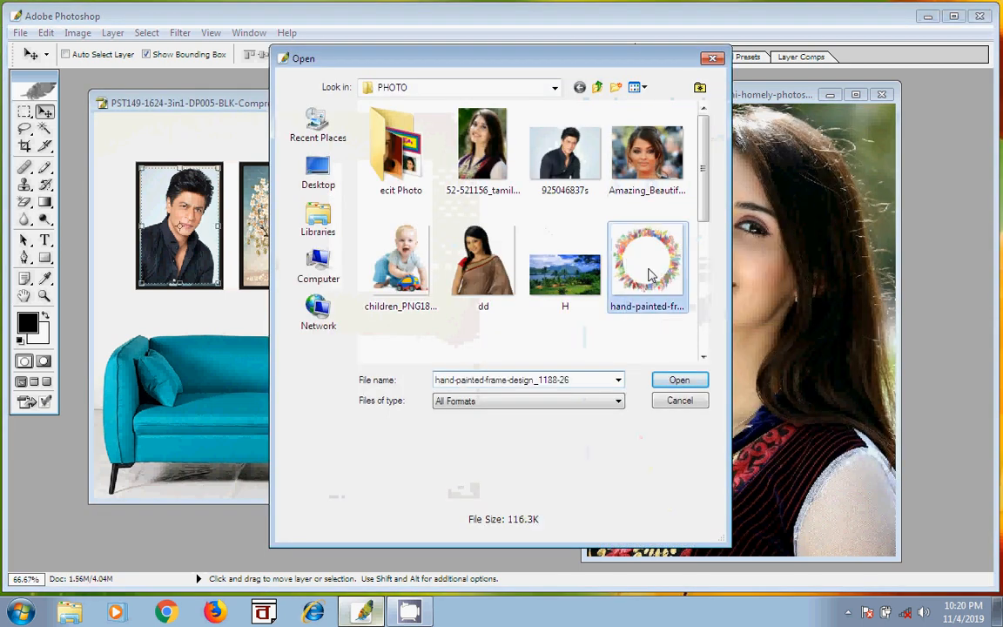
double_click(649, 275)
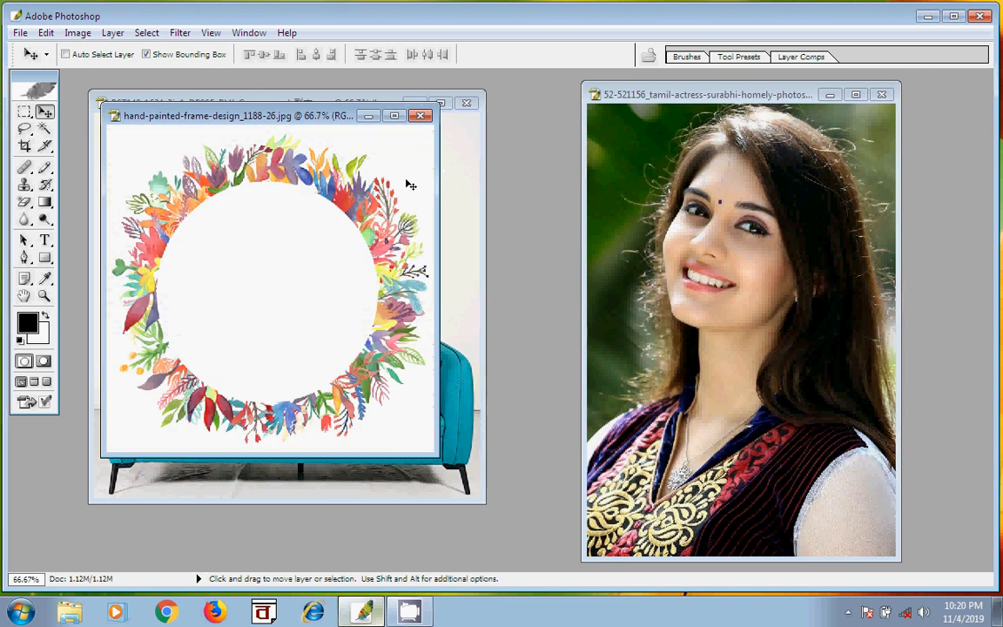
mouse_move(307, 121)
mouse_down()
mouse_move(405, 145)
mouse_move(548, 273)
mouse_move(580, 185)
mouse_up()
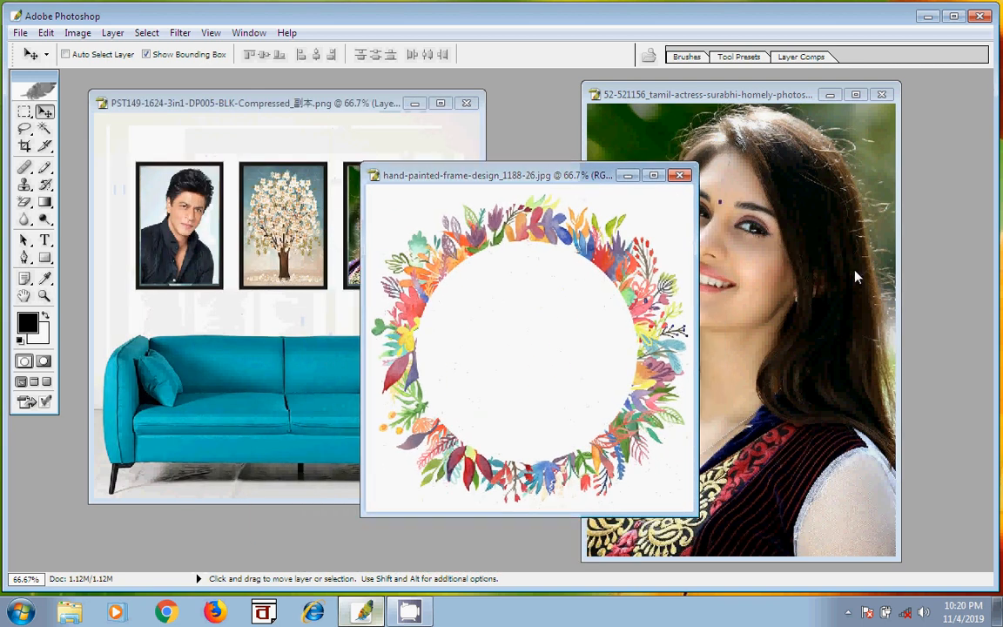
- Select a circle around the woman's head with the Elliptical Marquee and copy it into the floral frame picture with the Move tool
click(769, 242)
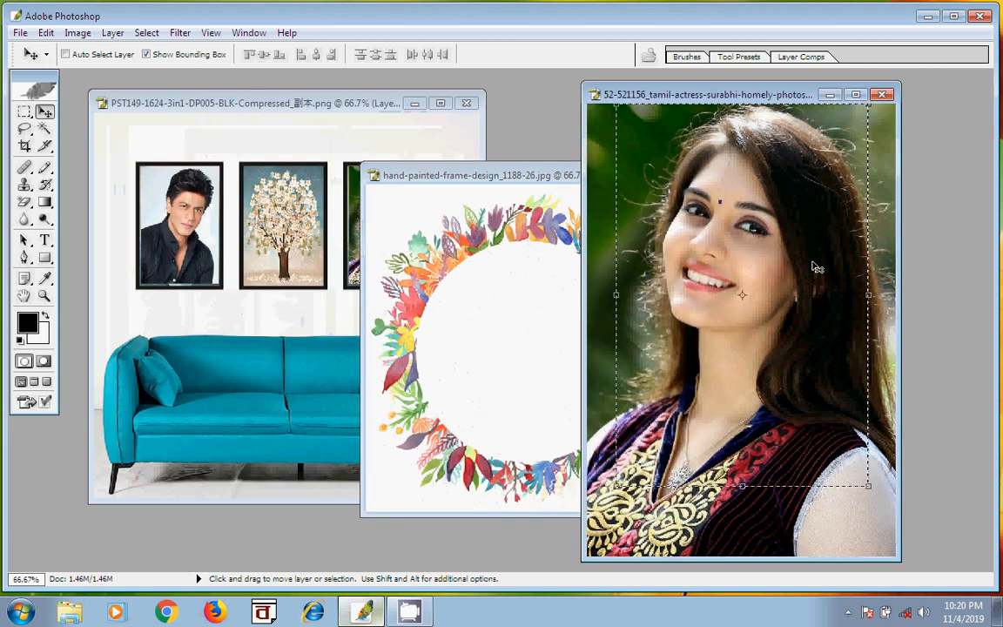
click(25, 114)
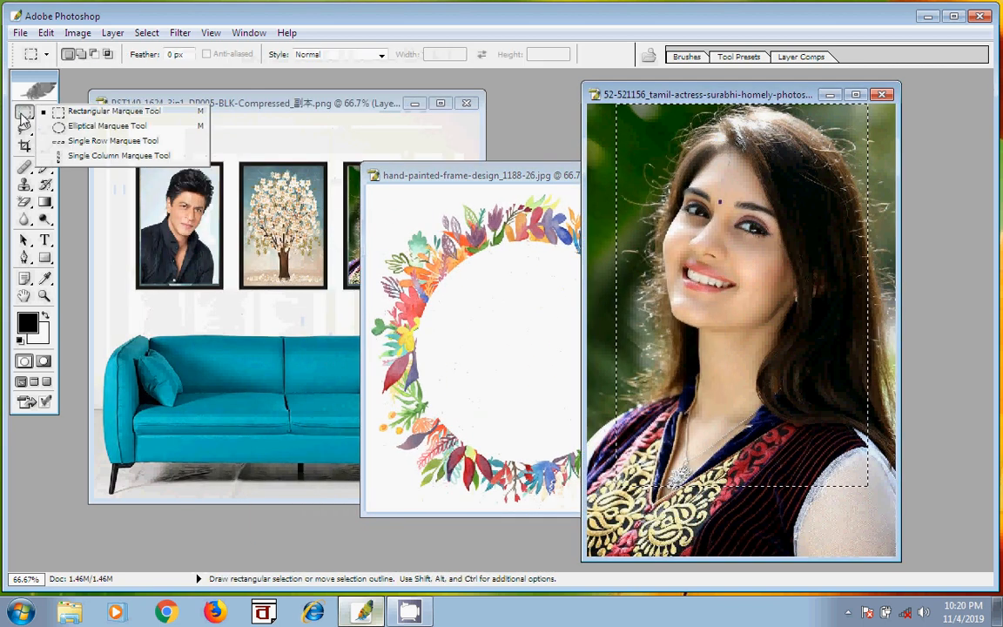
click(108, 127)
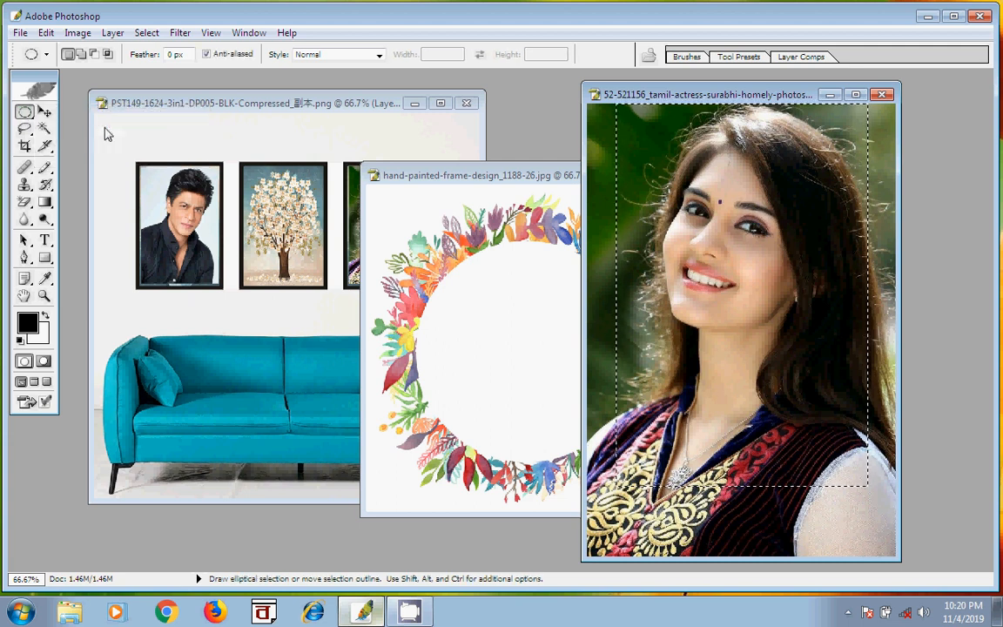
click(645, 150)
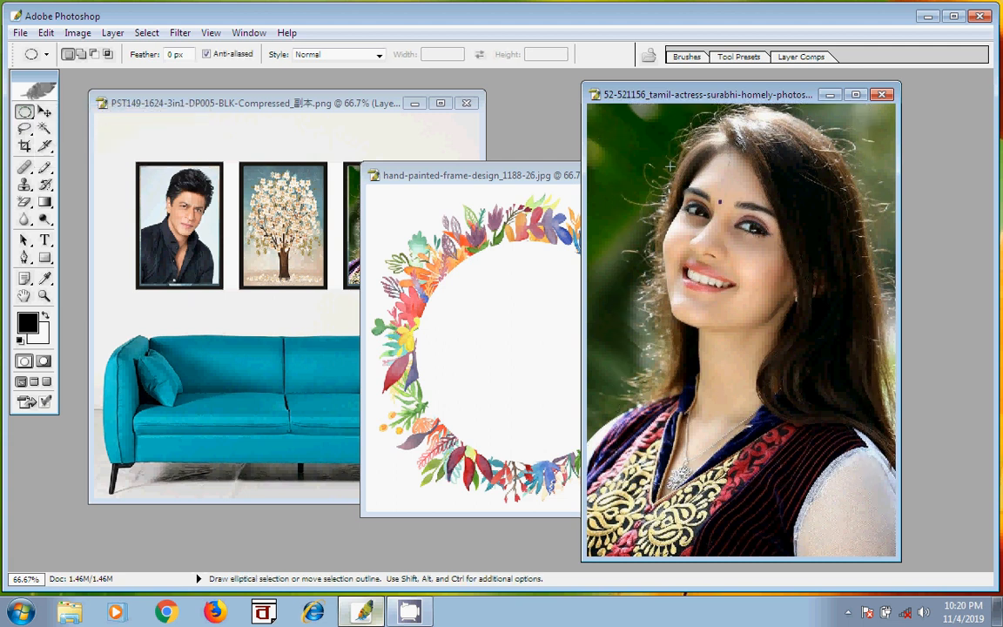
drag(653, 128, 880, 384)
mouse_move(826, 317)
mouse_down()
mouse_move(796, 321)
mouse_move(796, 305)
mouse_move(866, 348)
mouse_move(895, 391)
mouse_up()
click(752, 423)
drag(838, 334, 819, 324)
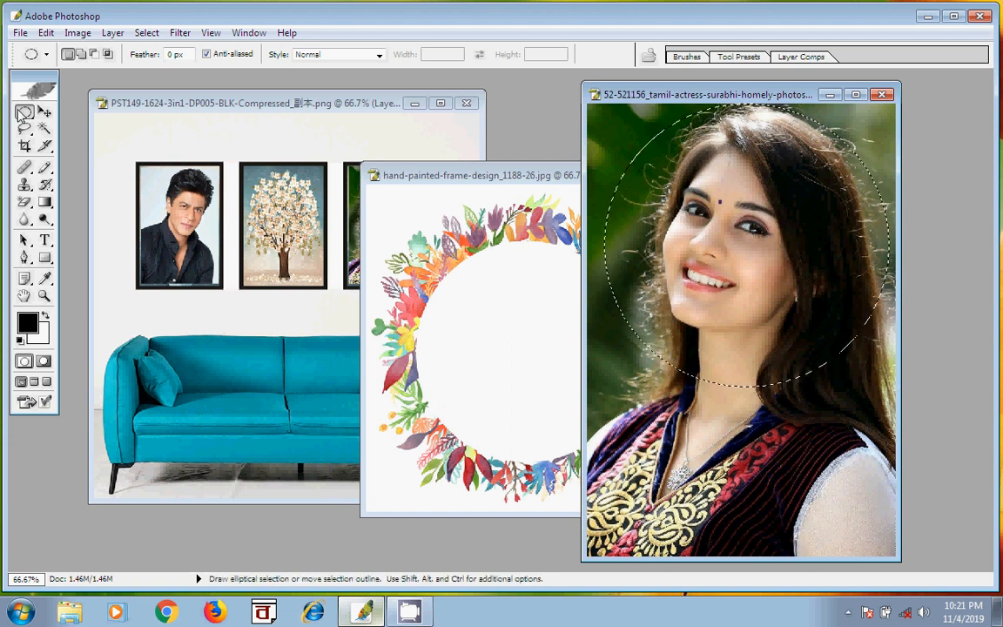
click(45, 111)
drag(707, 334, 494, 408)
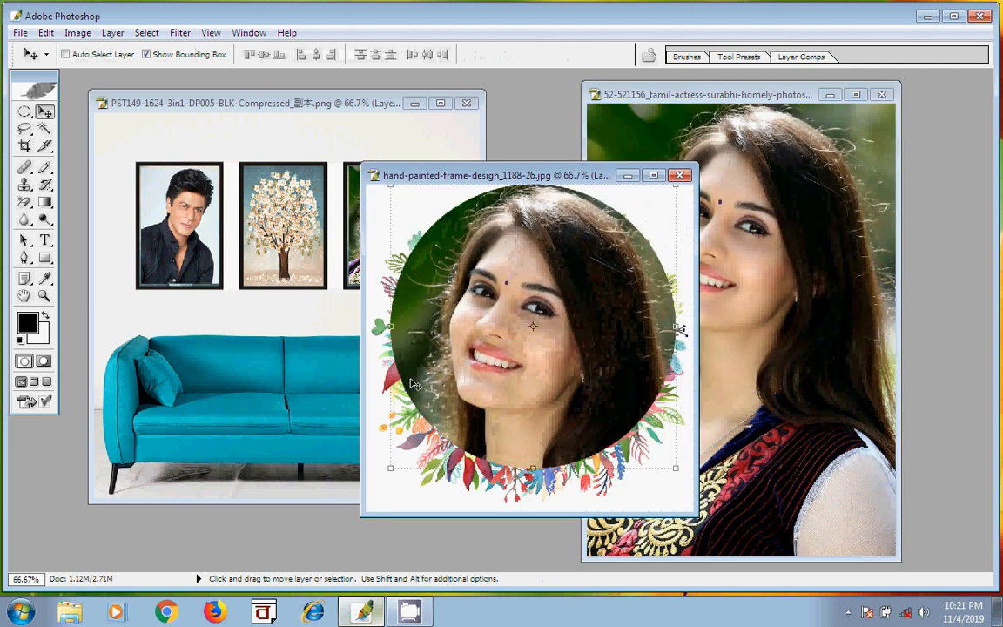
- Scale the round portrait to about 76% width and 77% height, centre it inside the floral ring, and apply the transformation
drag(386, 467, 447, 410)
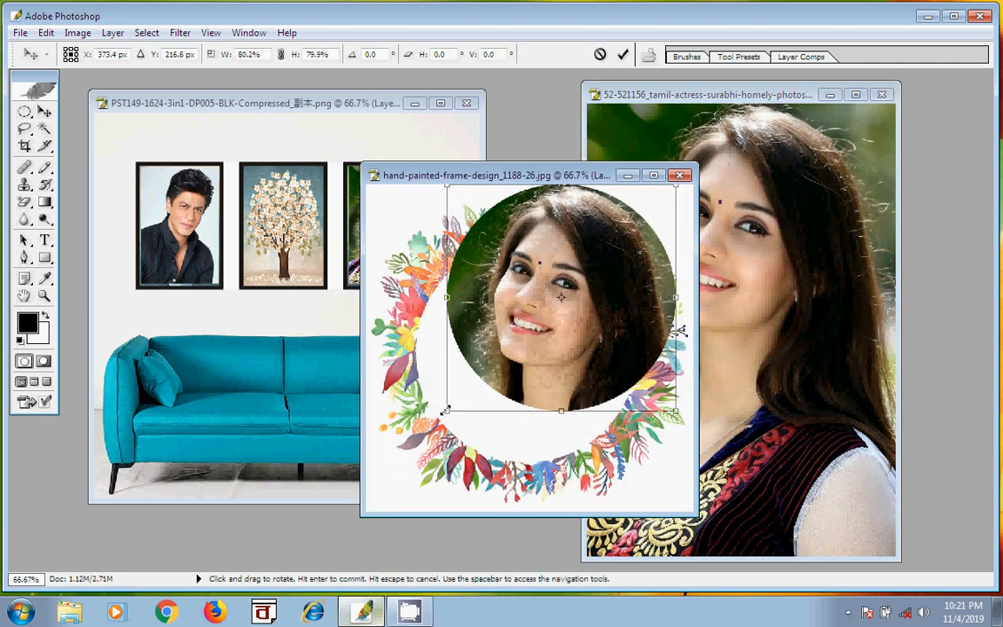
drag(587, 372, 551, 427)
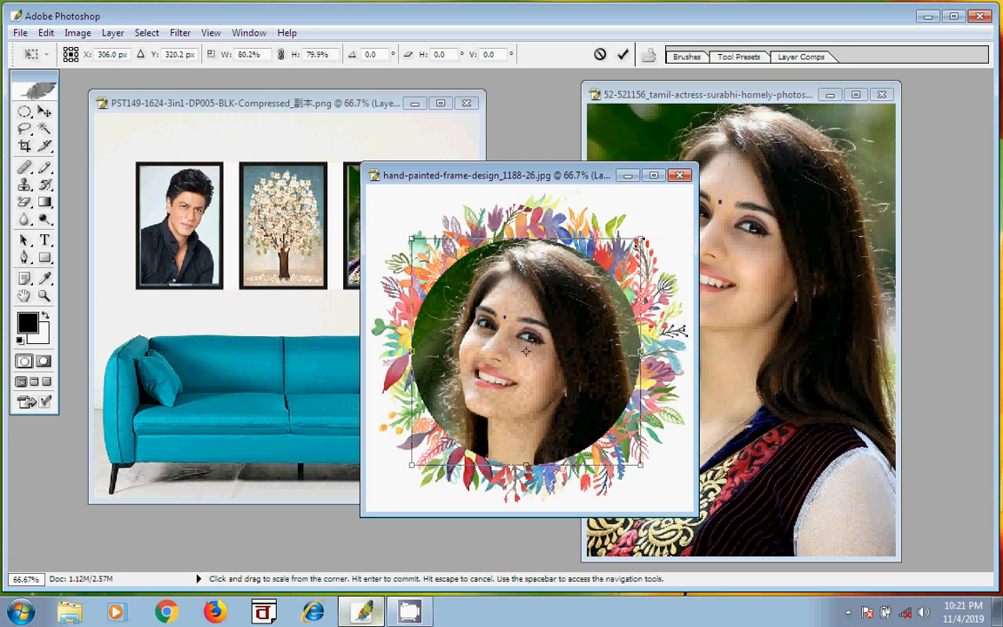
drag(640, 240, 621, 253)
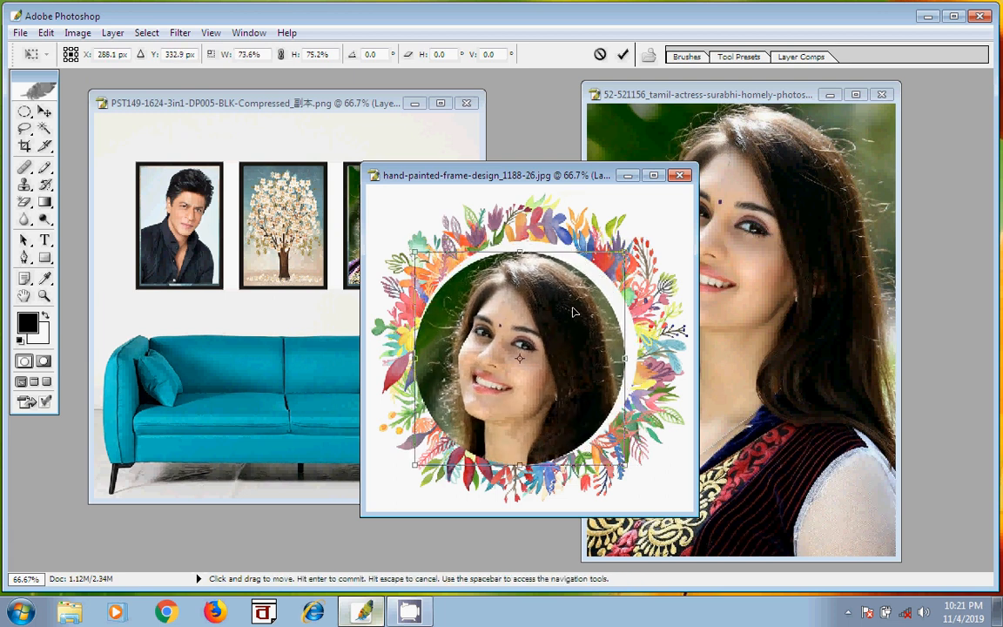
drag(573, 313, 580, 304)
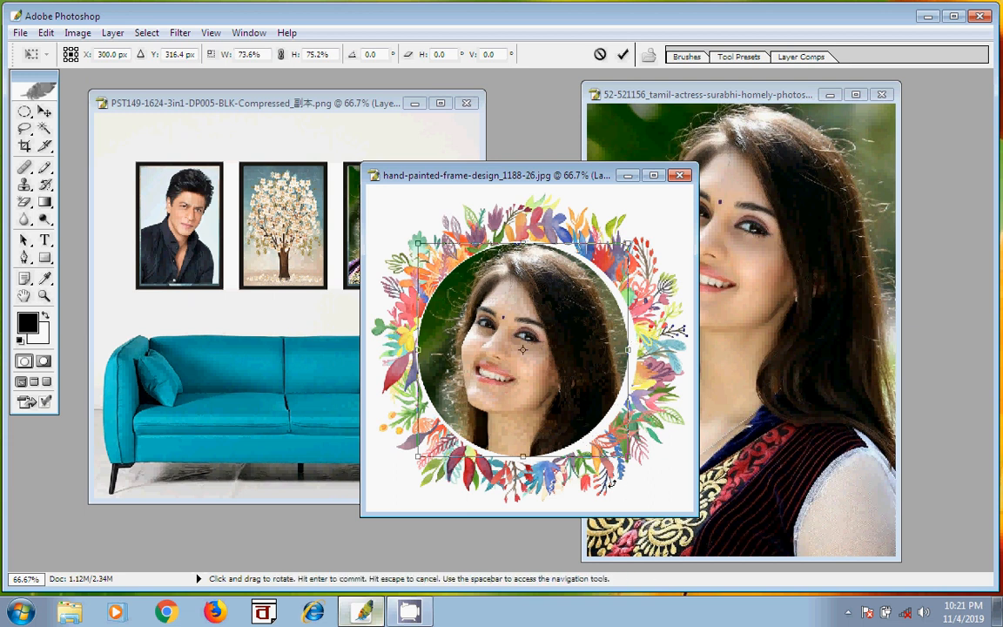
drag(627, 456, 634, 466)
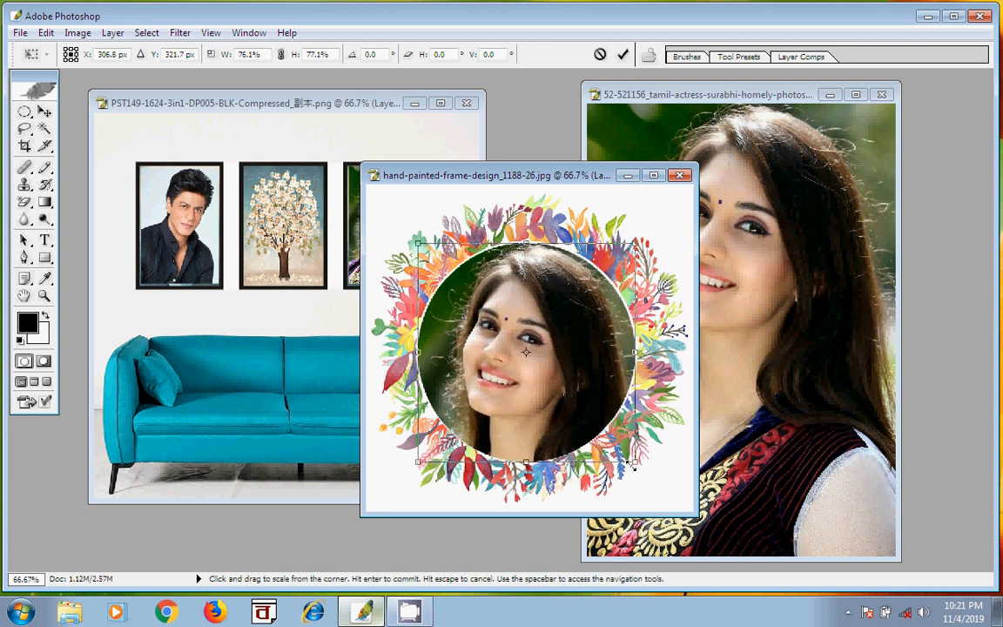
click(622, 55)
- Move the floral frame window clear of the sofa picture's wall frames and bring the sofa picture to the front
mouse_move(560, 180)
mouse_down()
mouse_move(658, 179)
mouse_move(759, 132)
mouse_move(760, 247)
mouse_move(696, 290)
mouse_move(593, 283)
mouse_move(574, 293)
mouse_up()
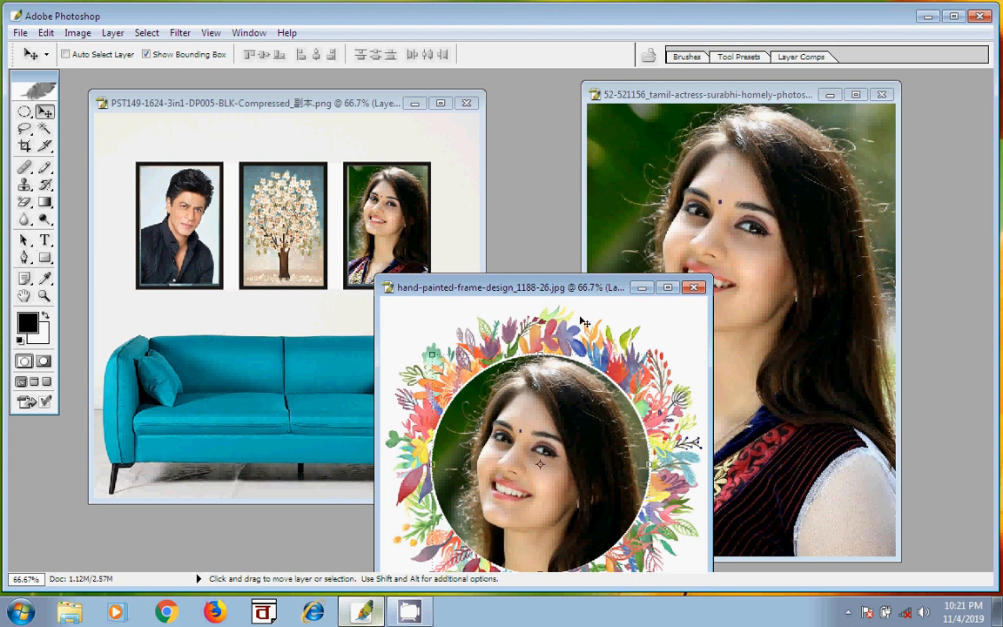
mouse_move(589, 294)
mouse_down()
mouse_move(581, 188)
mouse_move(602, 205)
mouse_up()
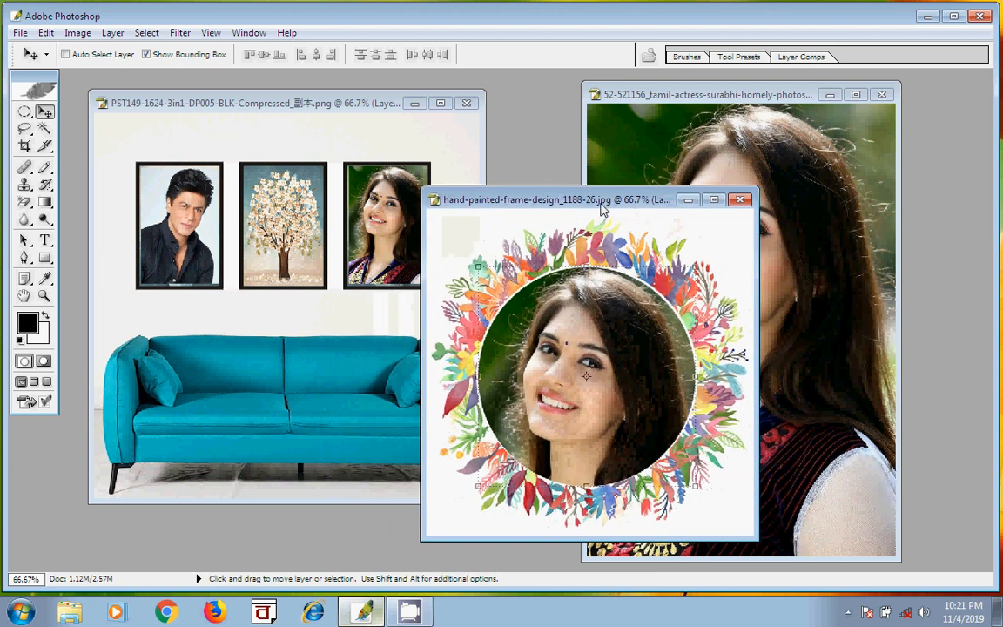
click(298, 140)
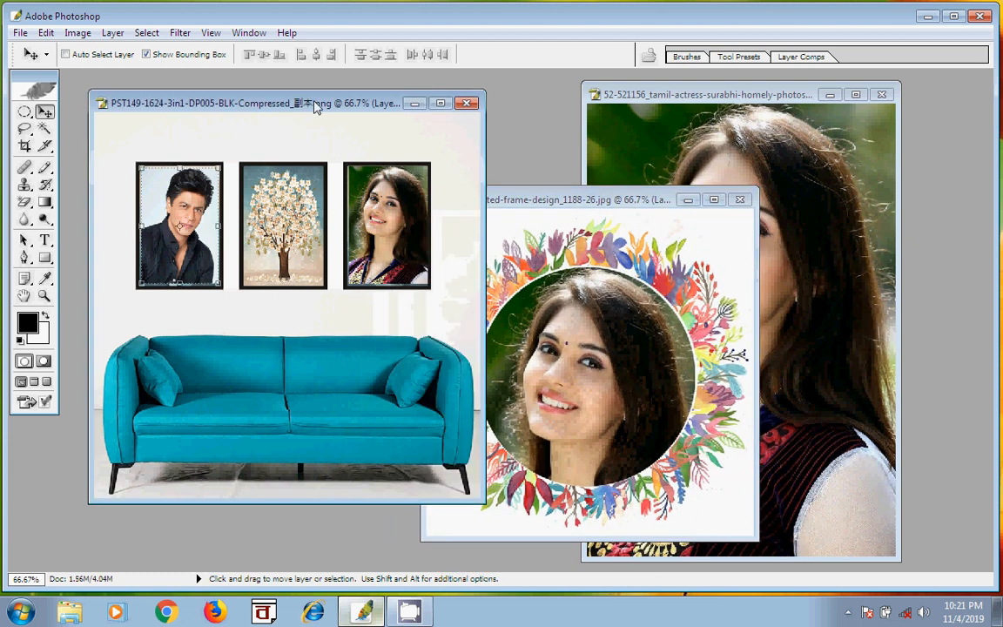
drag(317, 105, 303, 109)
- Save the sofa picture to the Desktop as a JPEG named nice, with maximum quality 12 and the Baseline Optimized format
click(19, 33)
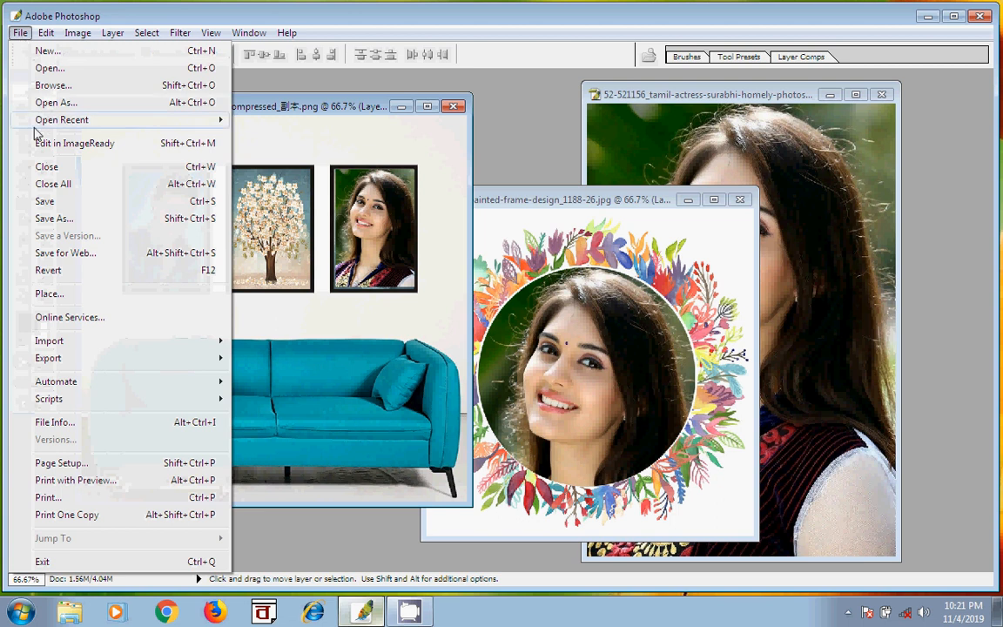
click(63, 218)
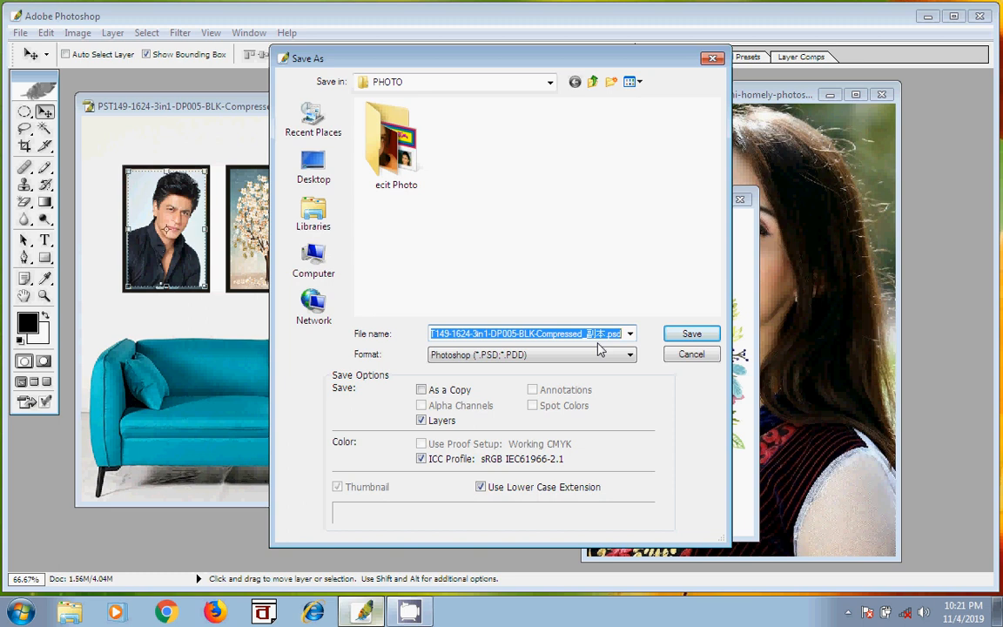
text(nice)
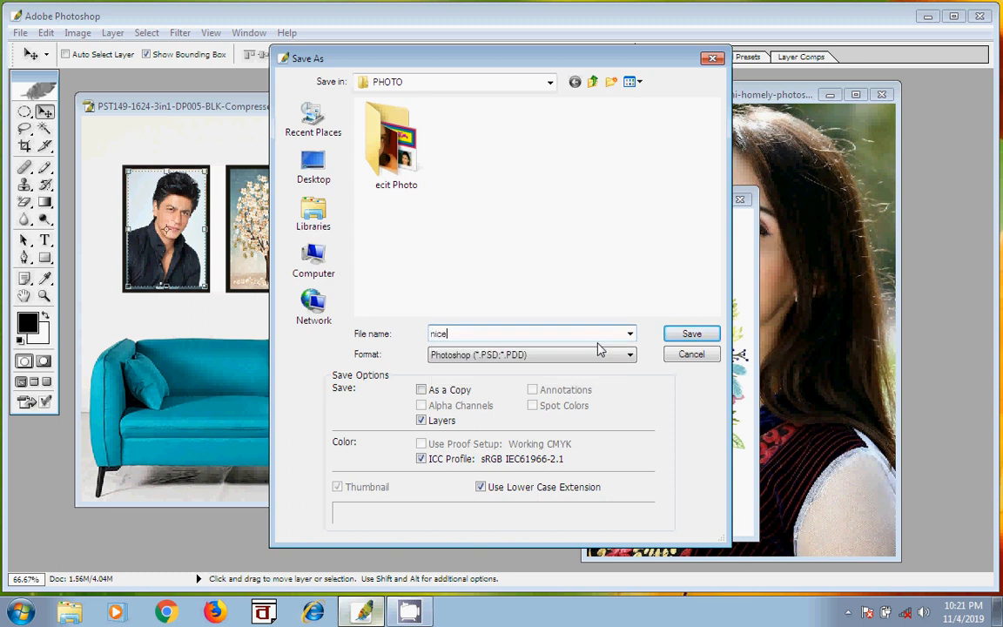
click(446, 358)
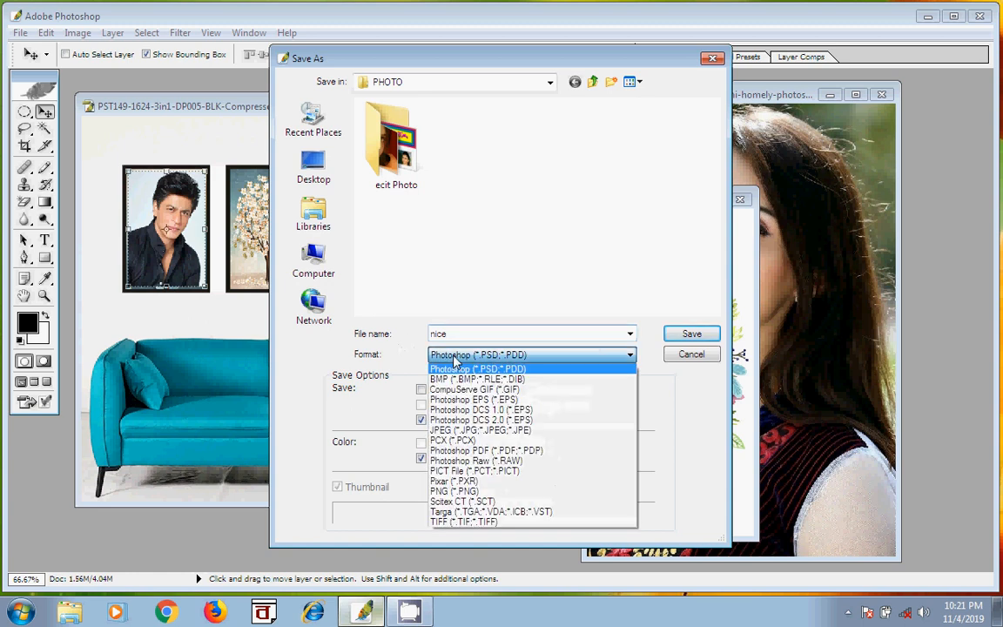
click(469, 431)
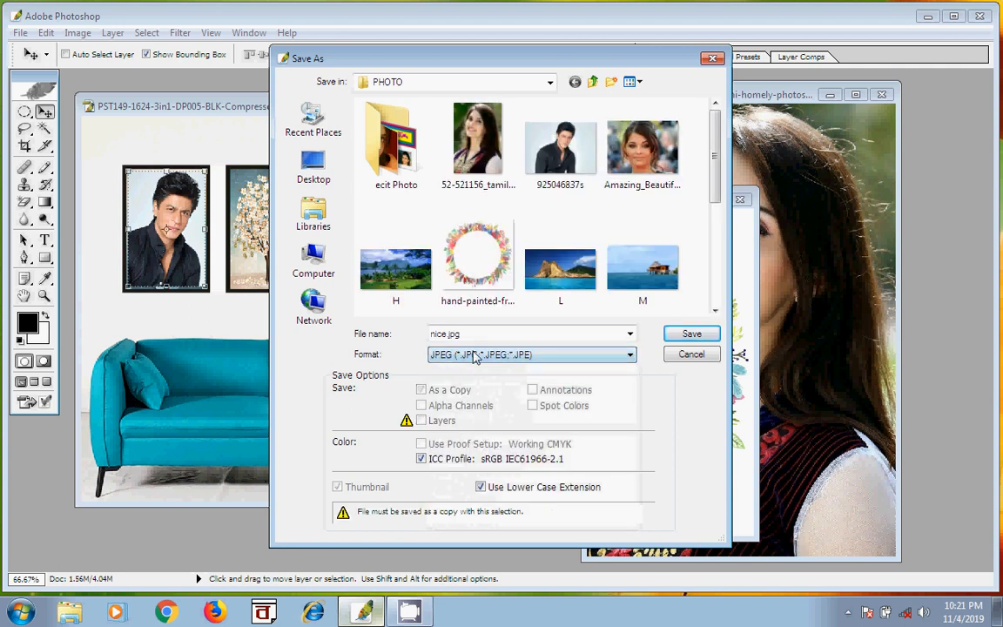
click(312, 169)
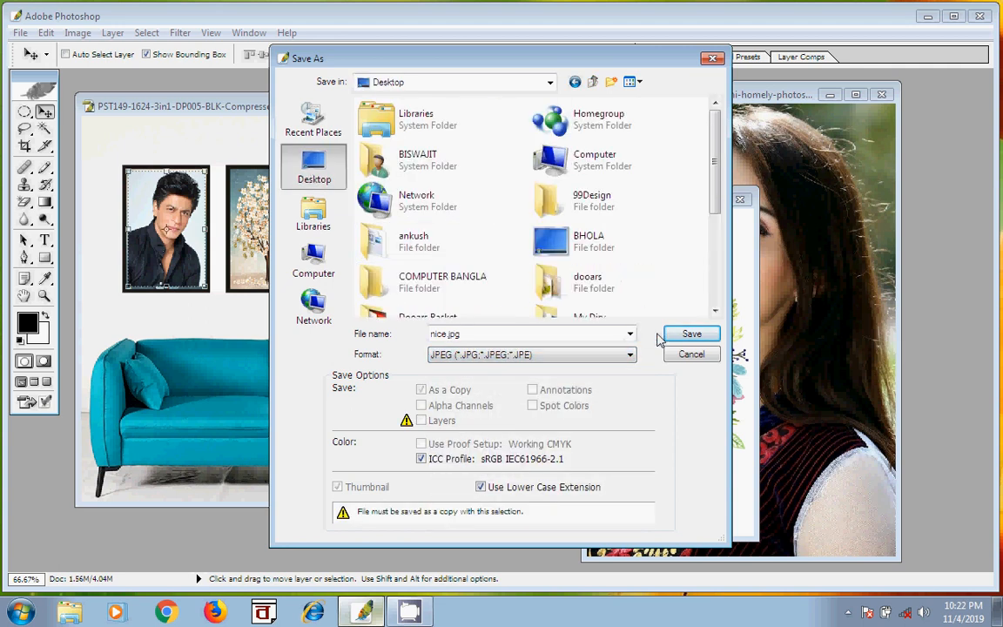
click(690, 334)
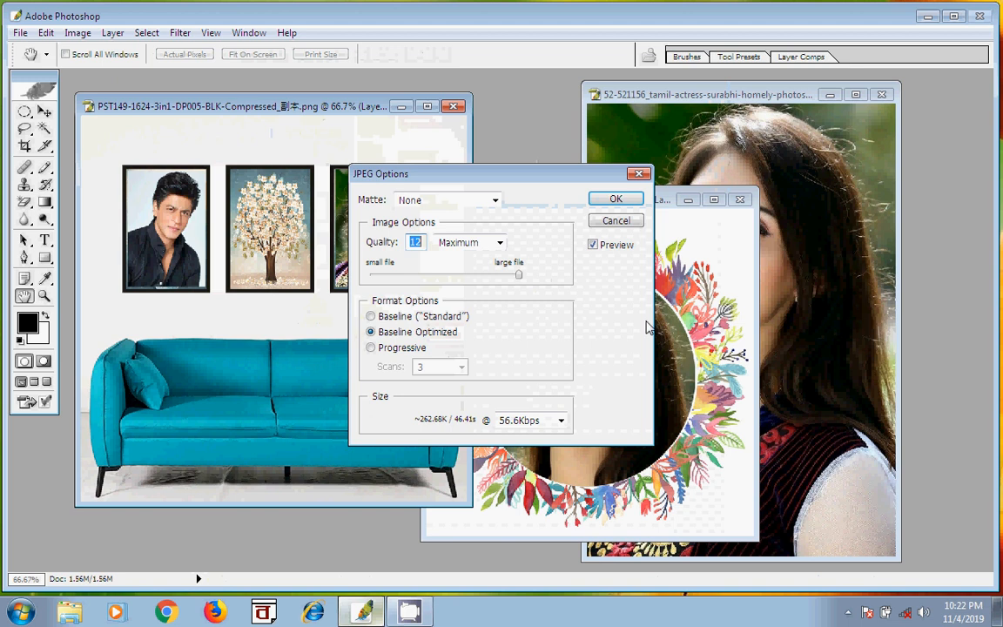
click(617, 200)
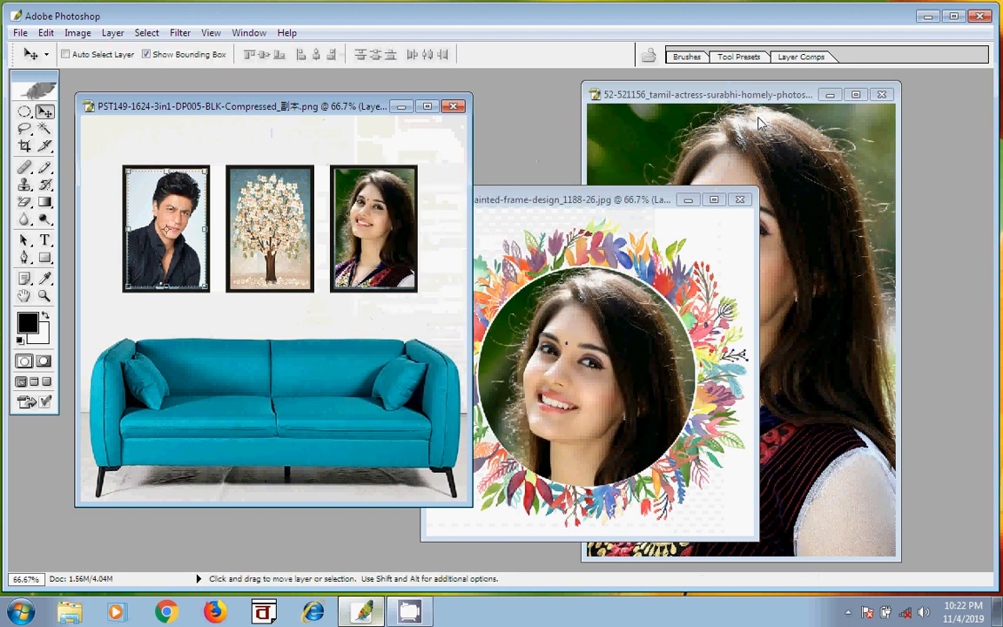
- Minimize Photoshop, view the saved nice image from the desktop in Windows Photo Viewer, close it, and return to Photoshop
click(926, 17)
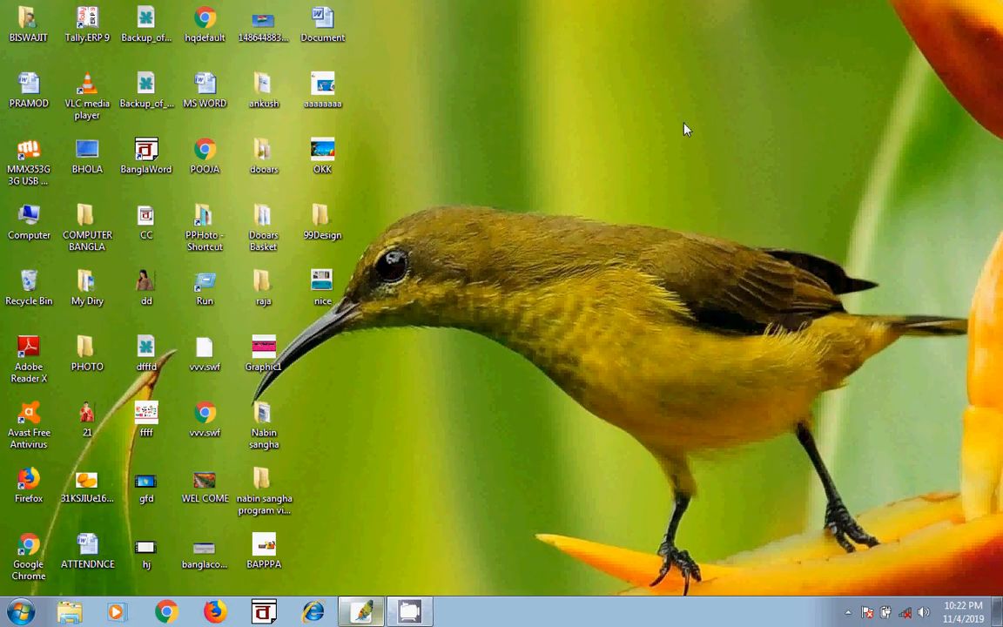
double_click(333, 288)
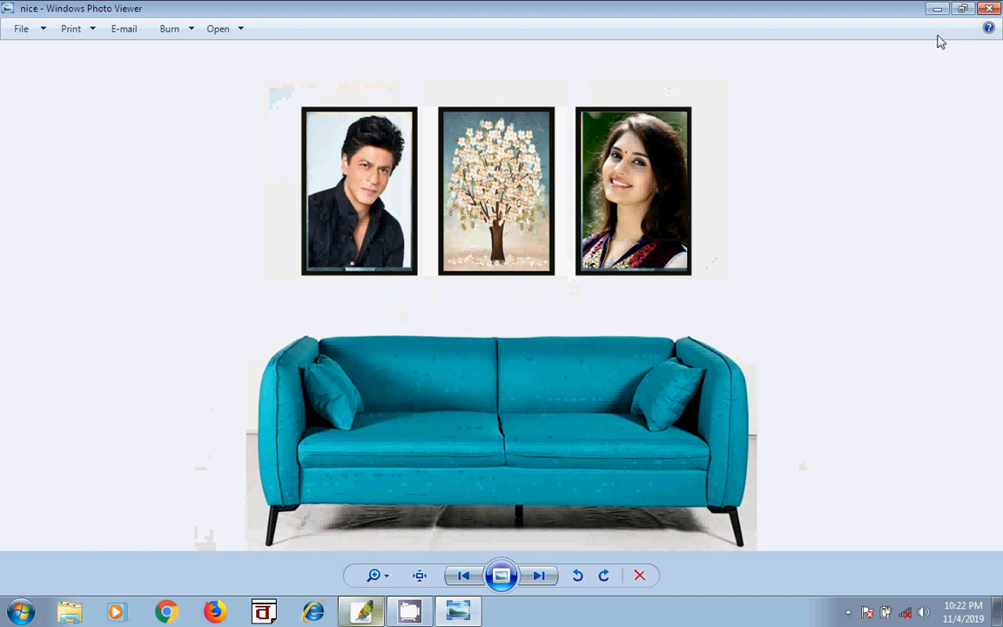
click(986, 8)
click(638, 224)
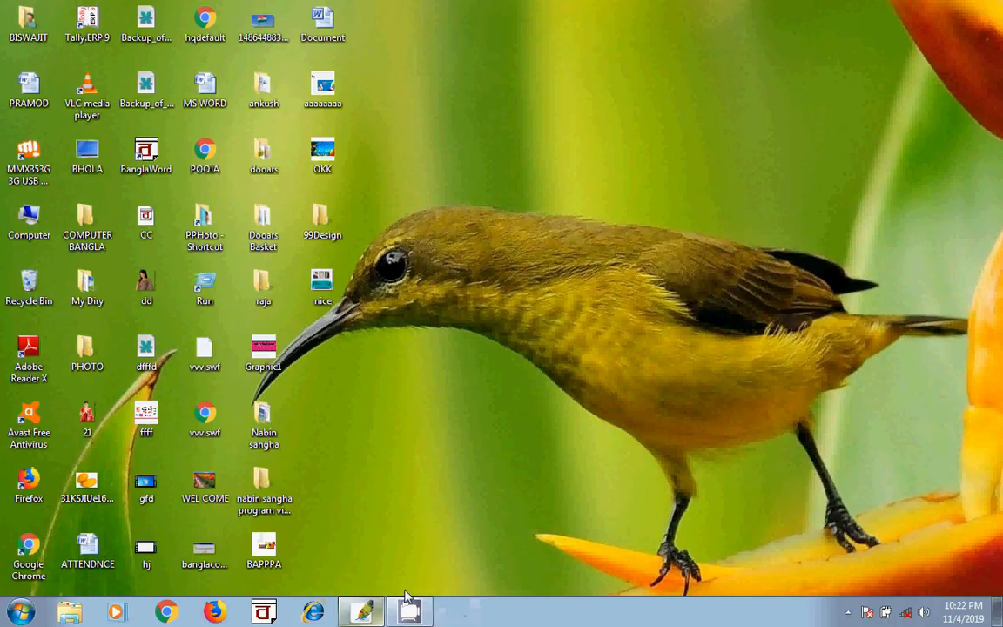
click(363, 611)
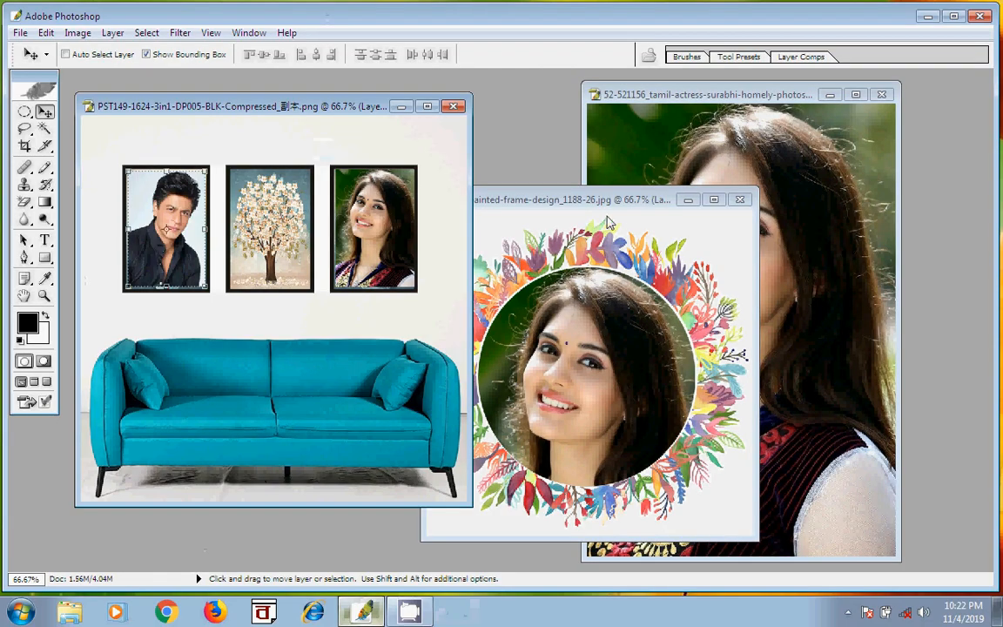